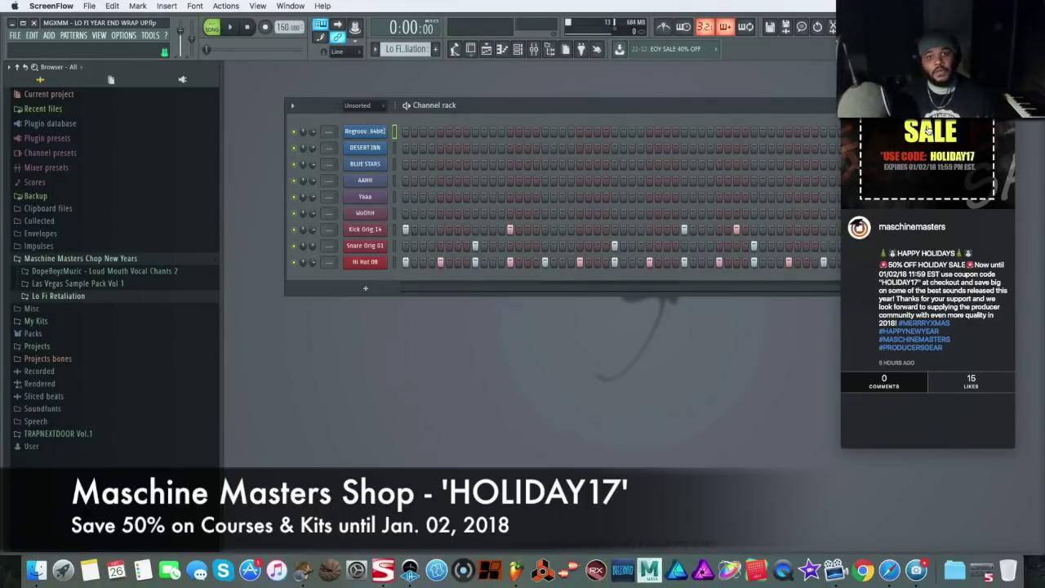
# Switch the transport from song to pattern mode and play back the drum pattern.
pyautogui.click(749, 108)
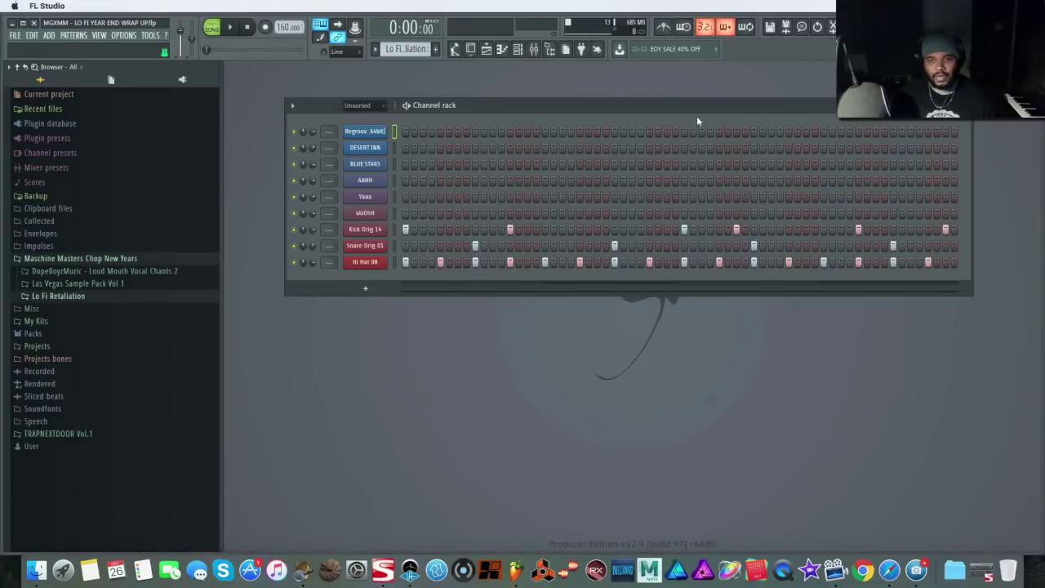
pyautogui.click(212, 26)
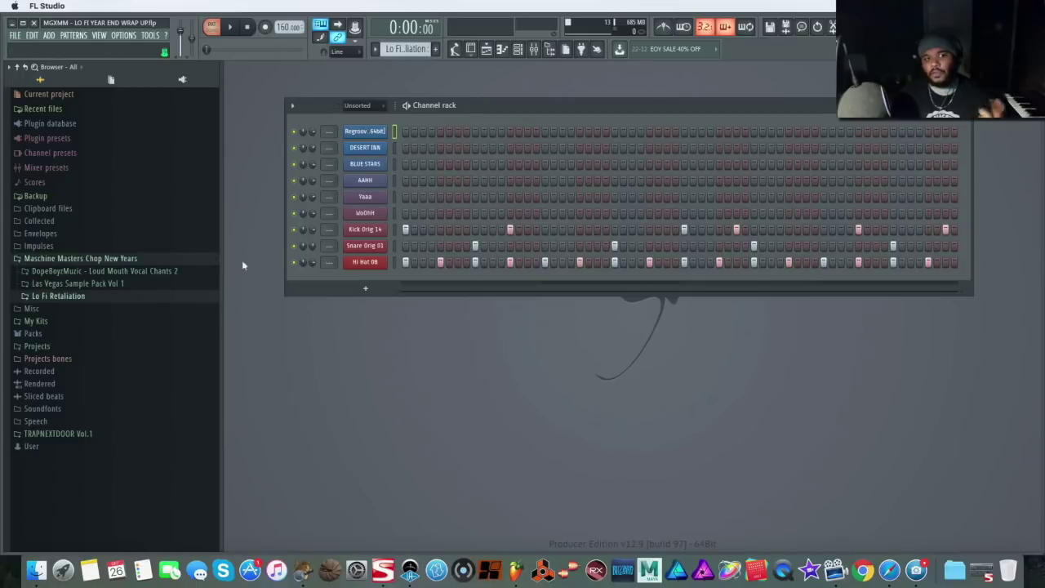
pyautogui.click(229, 27)
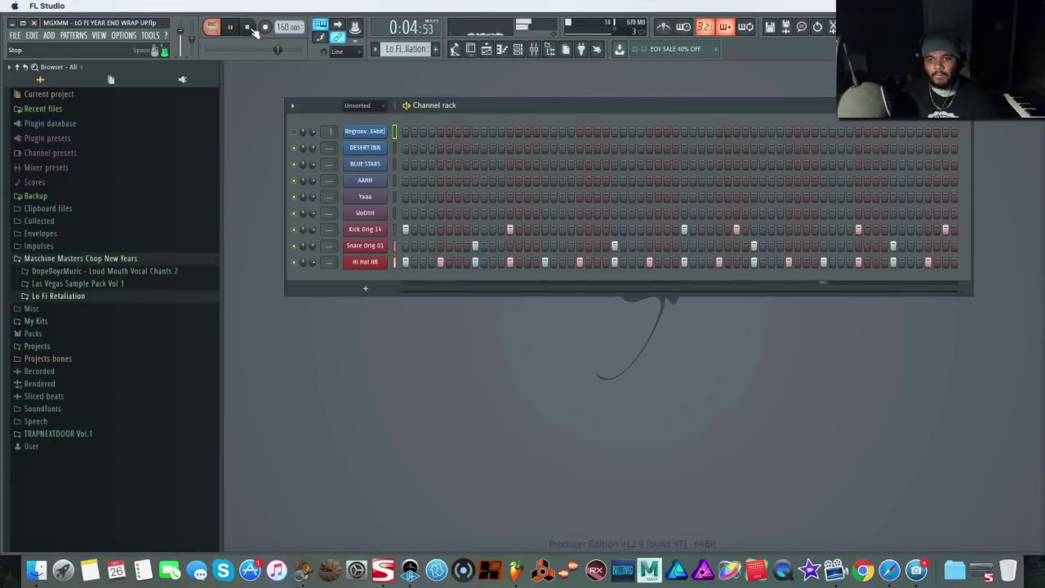
pyautogui.click(253, 28)
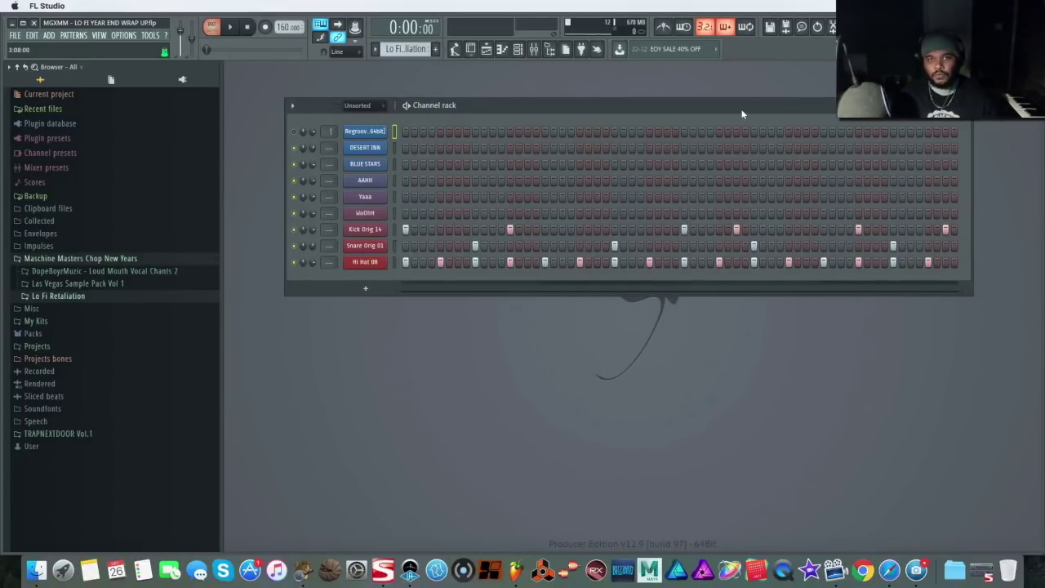
# Load Edison in the first effect slot of mixer track Insert 1 and close its window.
pyautogui.click(533, 50)
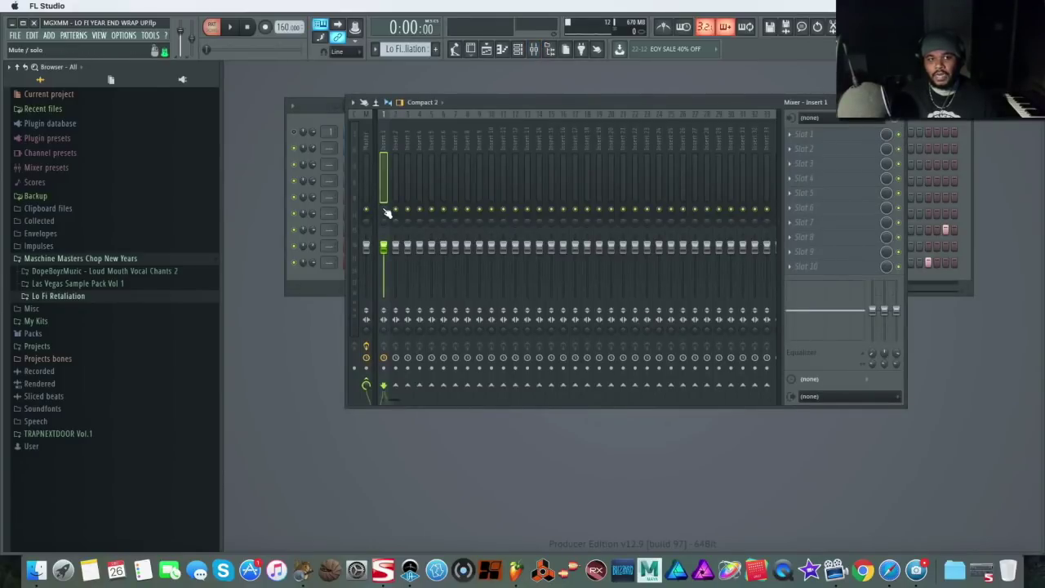
pyautogui.moveTo(542, 104); pyautogui.dragTo(705, 88)
pyautogui.click(956, 123)
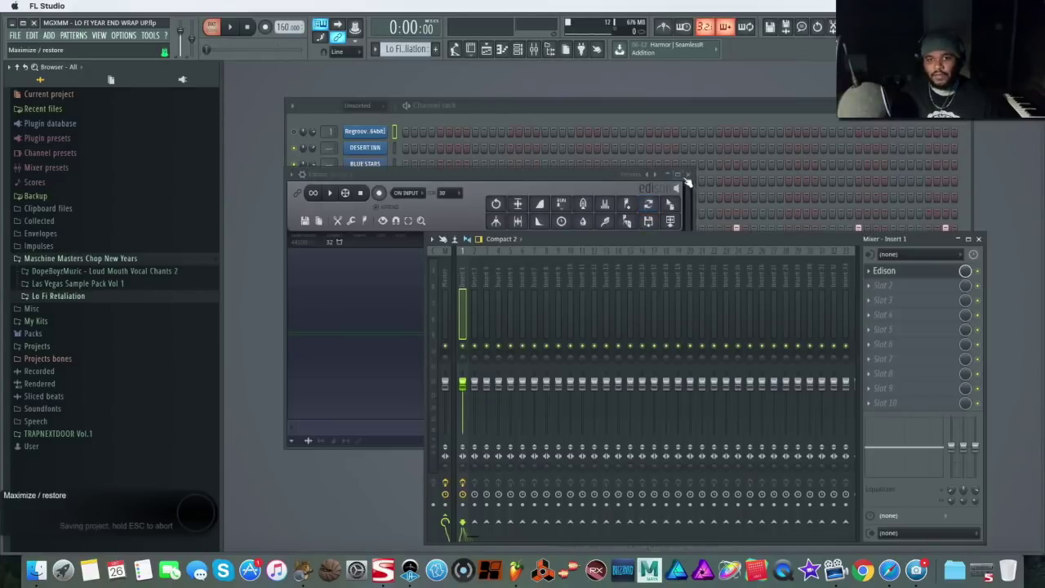
pyautogui.click(688, 181)
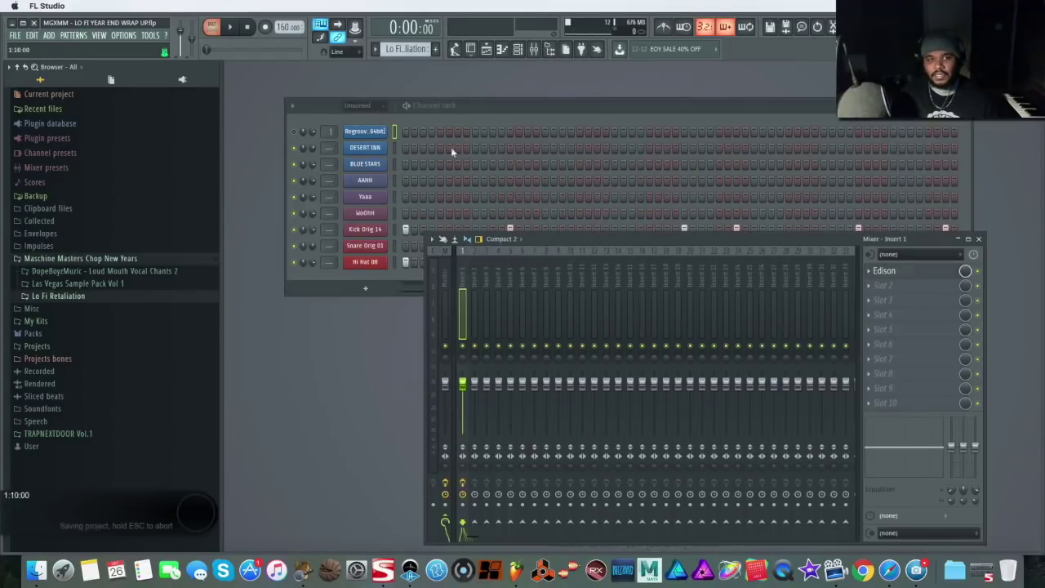
# Unmute the Regroover channel and preview its loop inside the plugin.
pyautogui.click(294, 132)
pyautogui.click(371, 131)
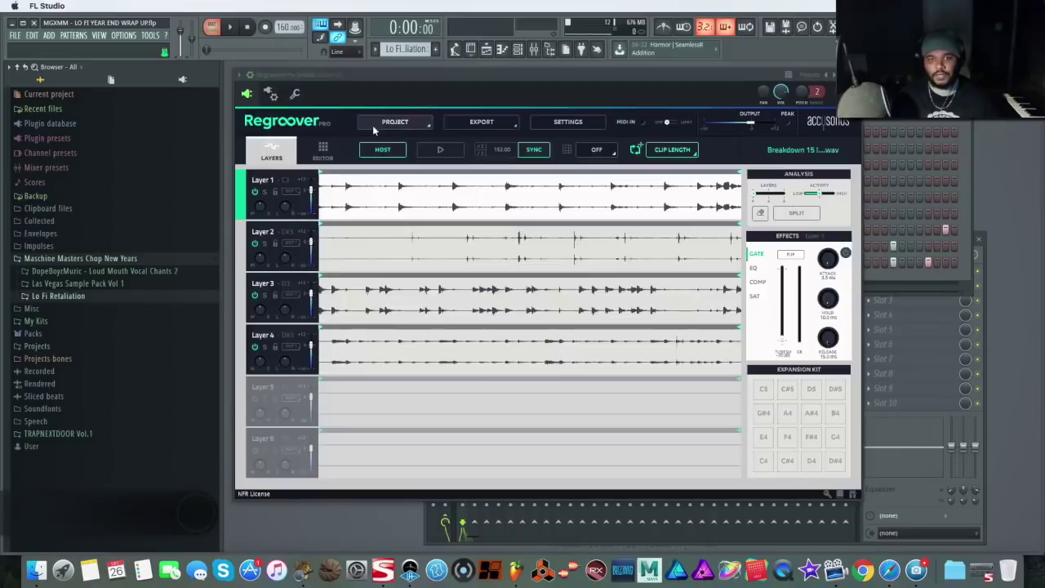
pyautogui.click(441, 151)
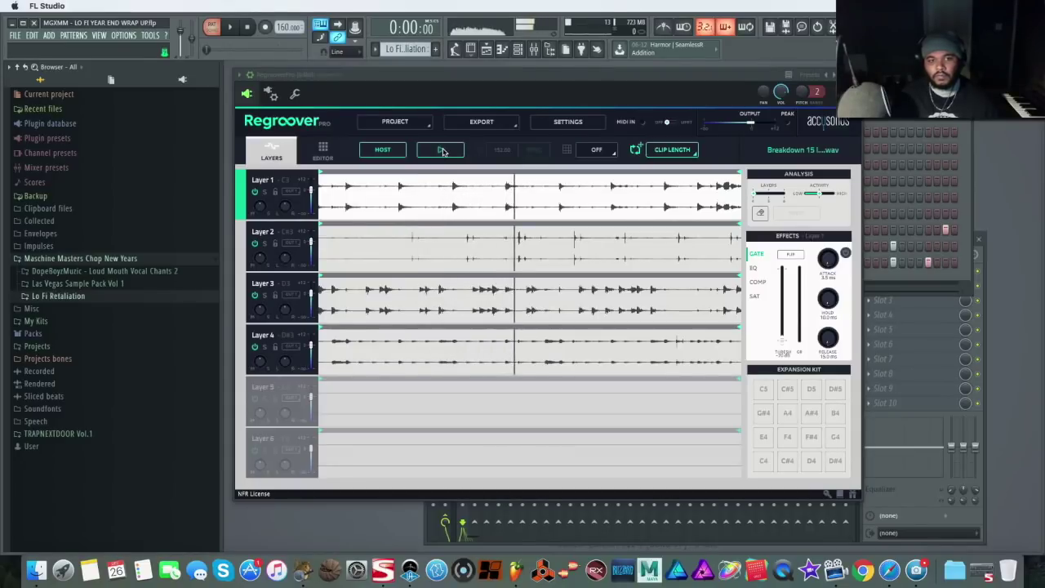
pyautogui.click(441, 151)
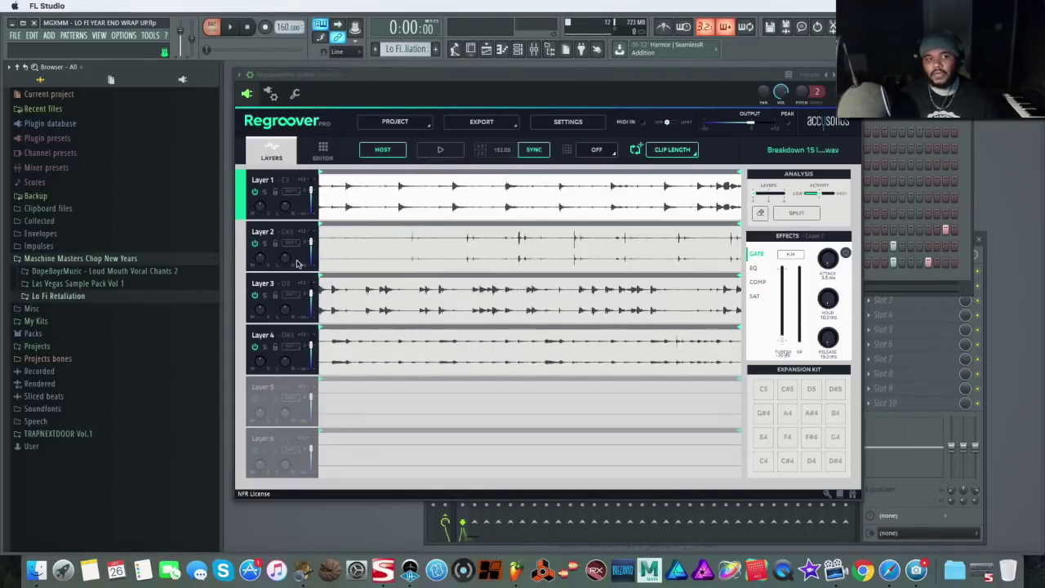
# Turn off Layer 2 and Layer 4 in Regroover and preview the remaining layers.
pyautogui.click(265, 245)
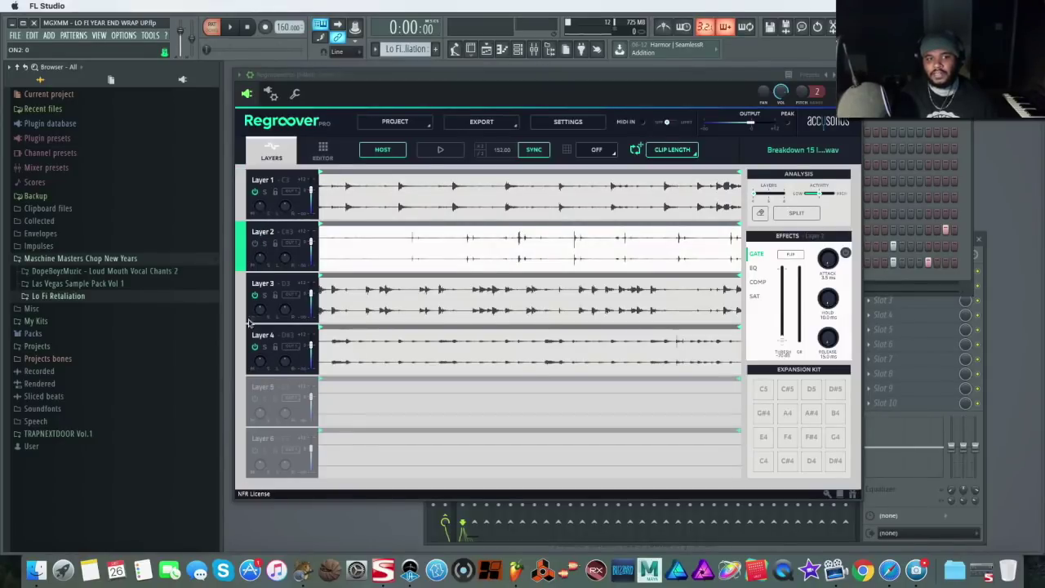
pyautogui.click(263, 353)
pyautogui.click(439, 149)
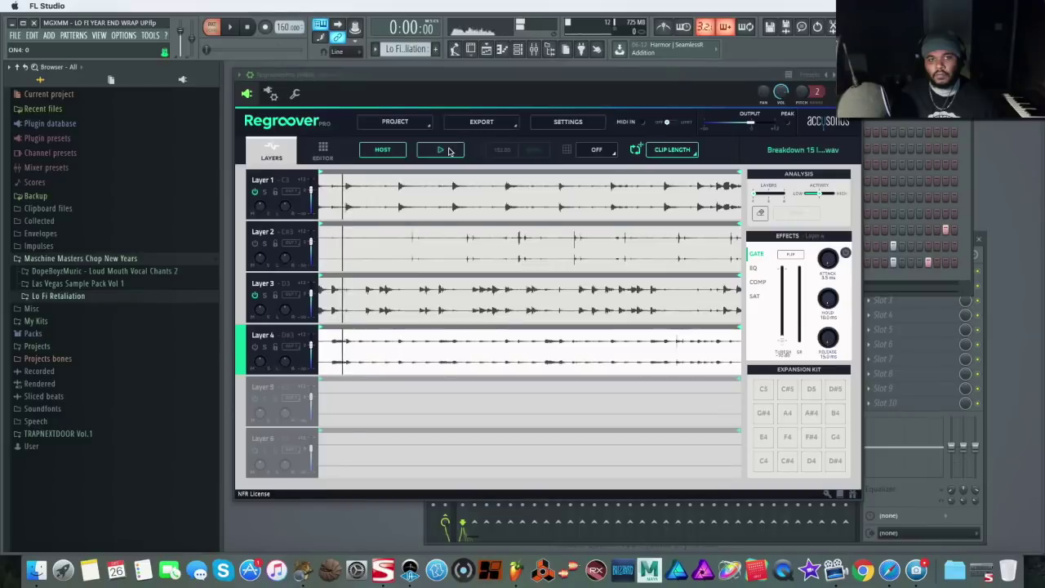
pyautogui.click(445, 150)
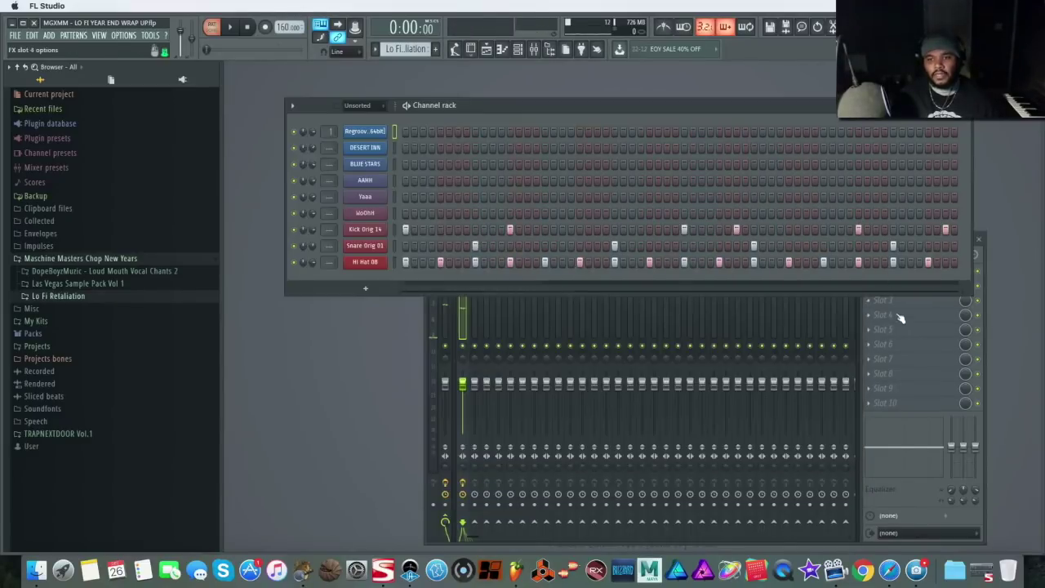
# Record the Regroover loop into Edison on Insert 1 with the recording mode set to On play.
pyautogui.click(890, 272)
pyautogui.click(410, 193)
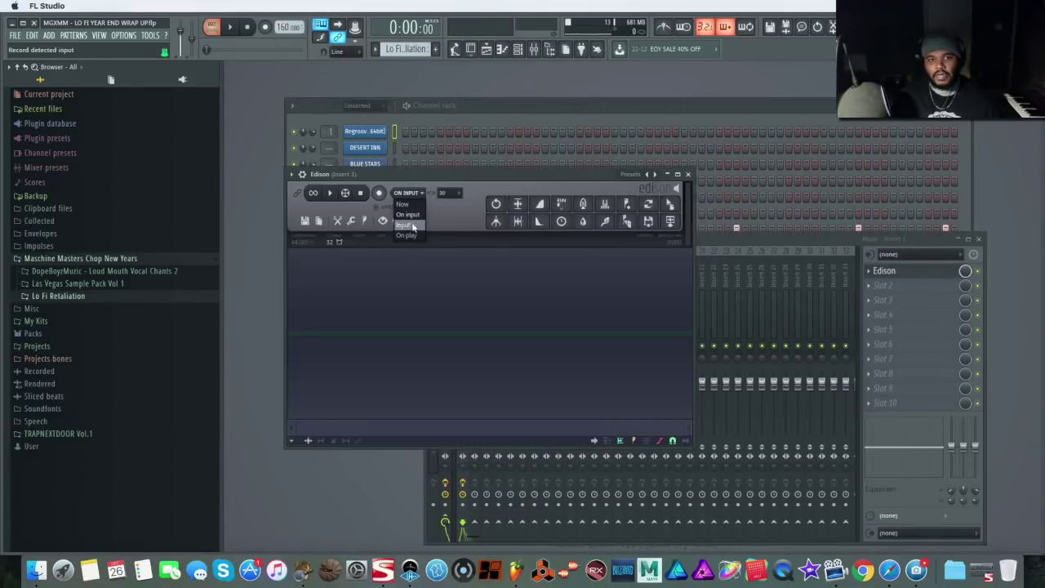
pyautogui.click(406, 235)
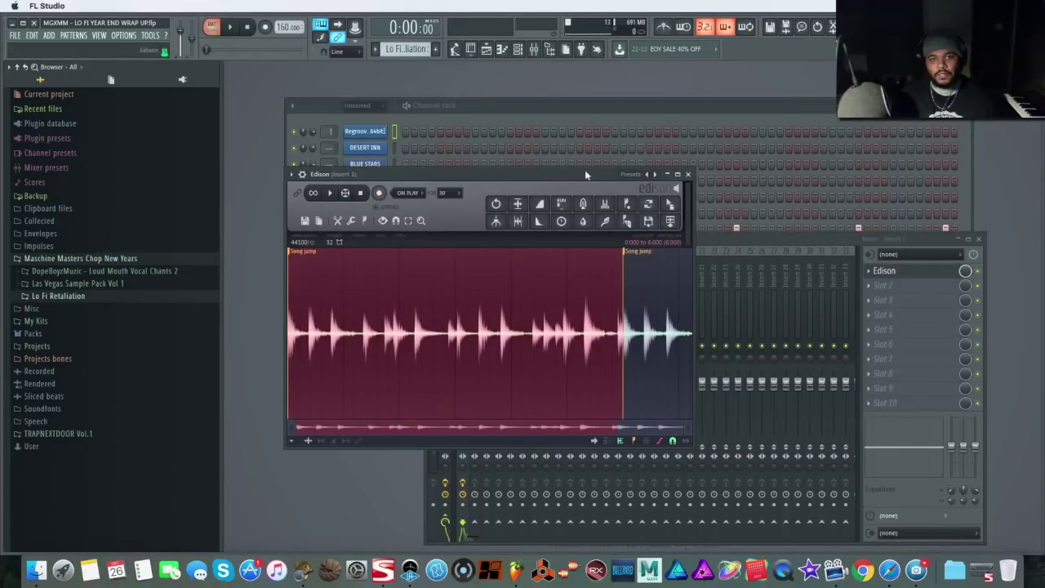
pyautogui.moveTo(584, 170); pyautogui.dragTo(854, 139)
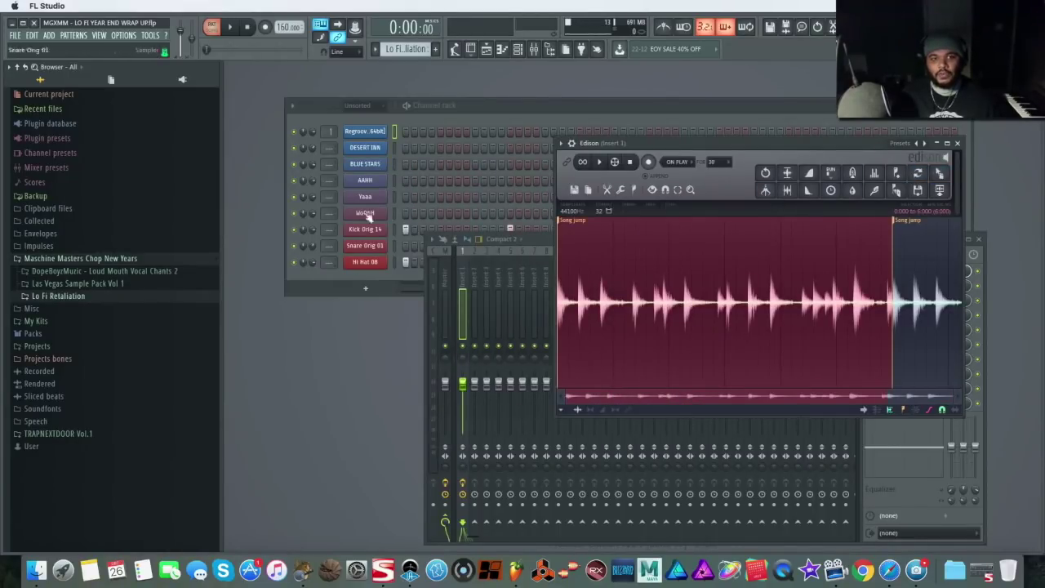
# Insert a Fruity Slicer channel above Regroover and load the selected Edison recording into it.
pyautogui.rightClick(373, 131)
pyautogui.moveTo(466, 198)
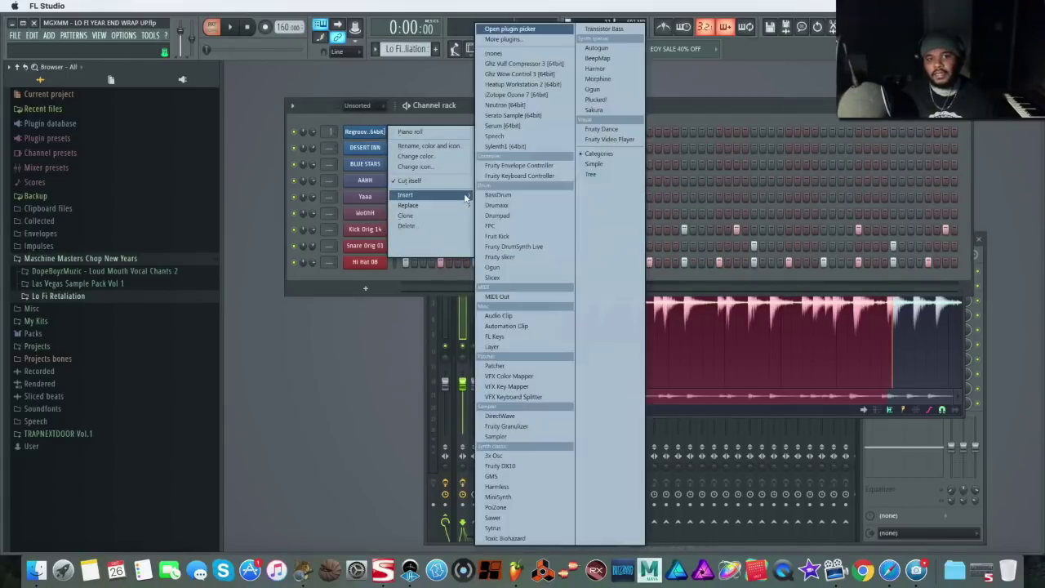
pyautogui.click(499, 256)
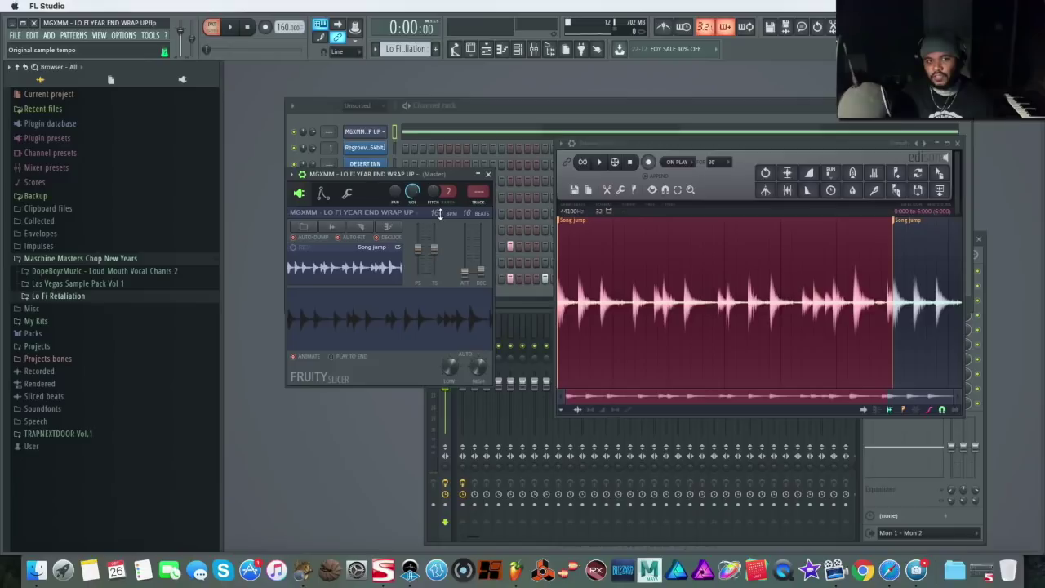
# Slice the loop in Fruity Slicer with medium auto-slicing and play the pattern.
pyautogui.click(363, 229)
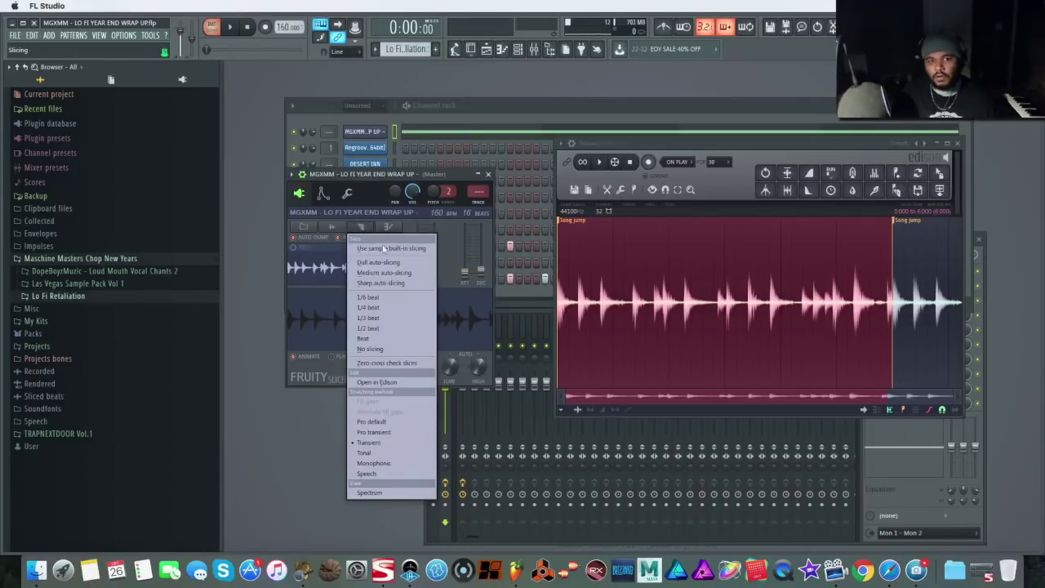
pyautogui.click(405, 273)
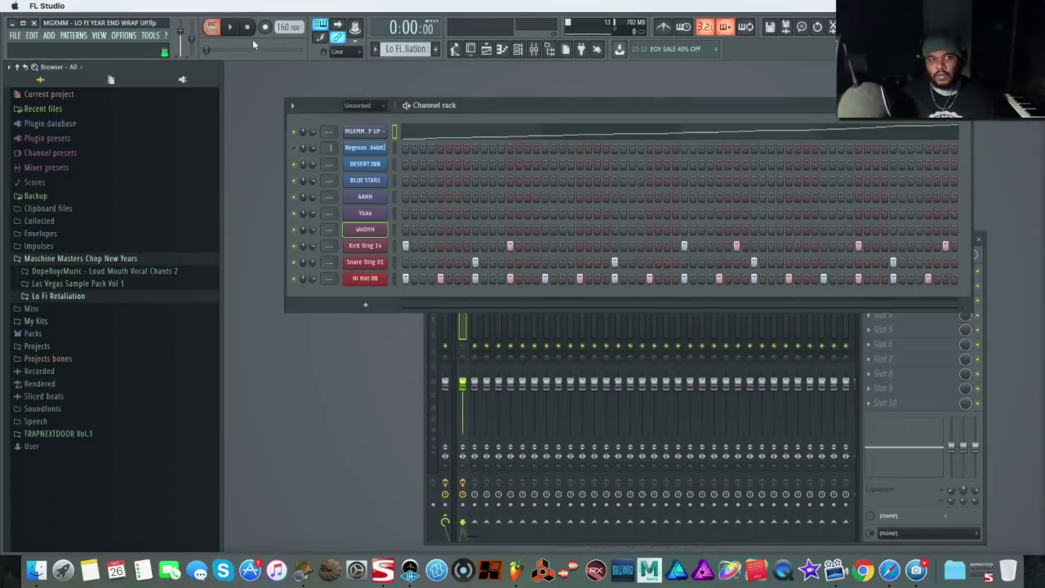
pyautogui.click(229, 27)
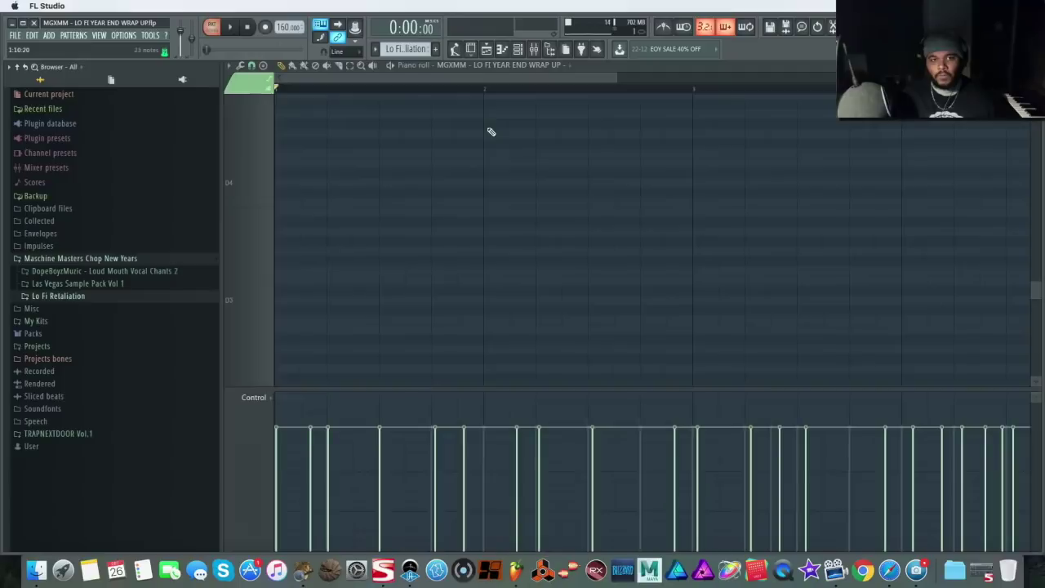
# Save the Fruity Slicer channel's slice notes as the score file GROOVE.fsc on the Desktop, and close the piano roll.
pyautogui.scroll(-5, 424, 284)
pyautogui.scroll(3, 424, 284)
pyautogui.scroll(7, 413, 229)
pyautogui.scroll(2, 411, 193)
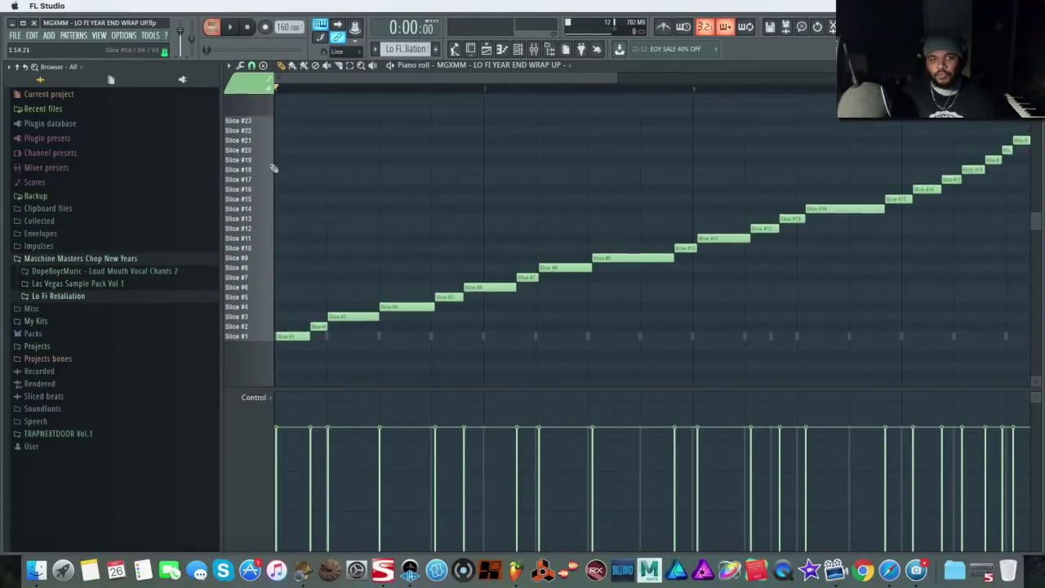
pyautogui.click(228, 66)
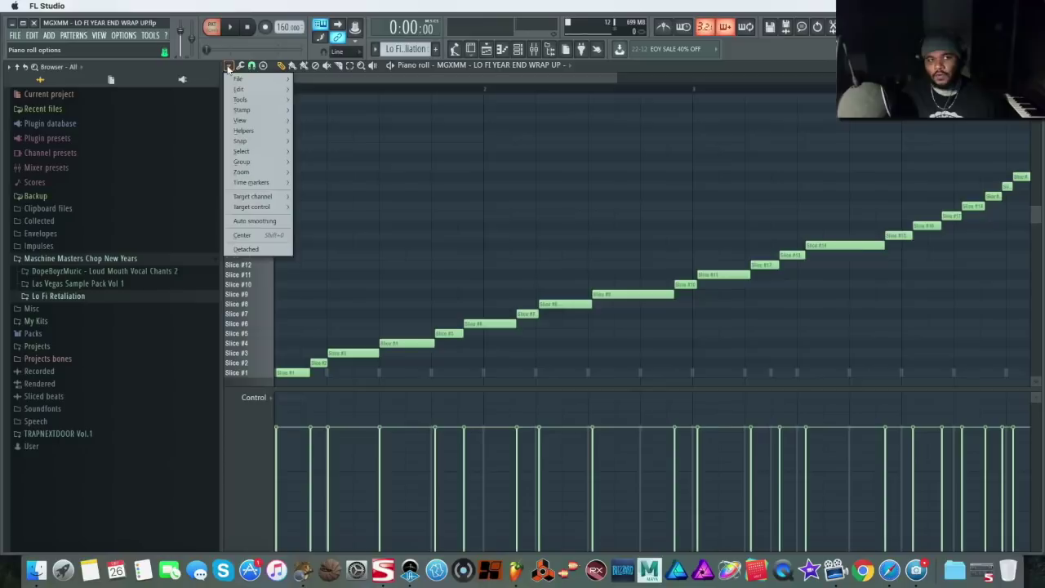
pyautogui.moveTo(239, 79)
pyautogui.click(365, 90)
pyautogui.click(209, 193)
pyautogui.press('Escape')
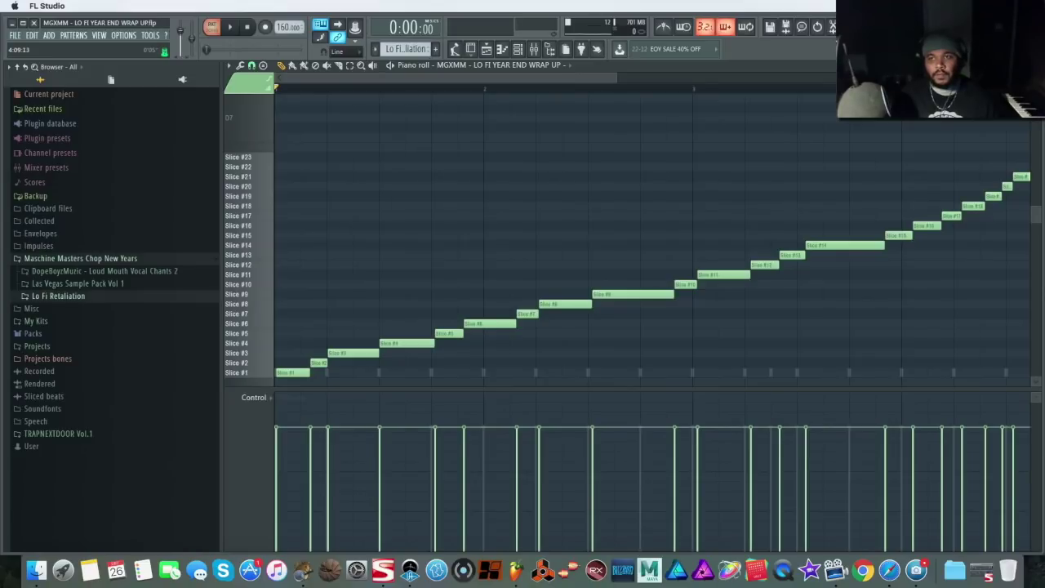
pyautogui.click(1034, 65)
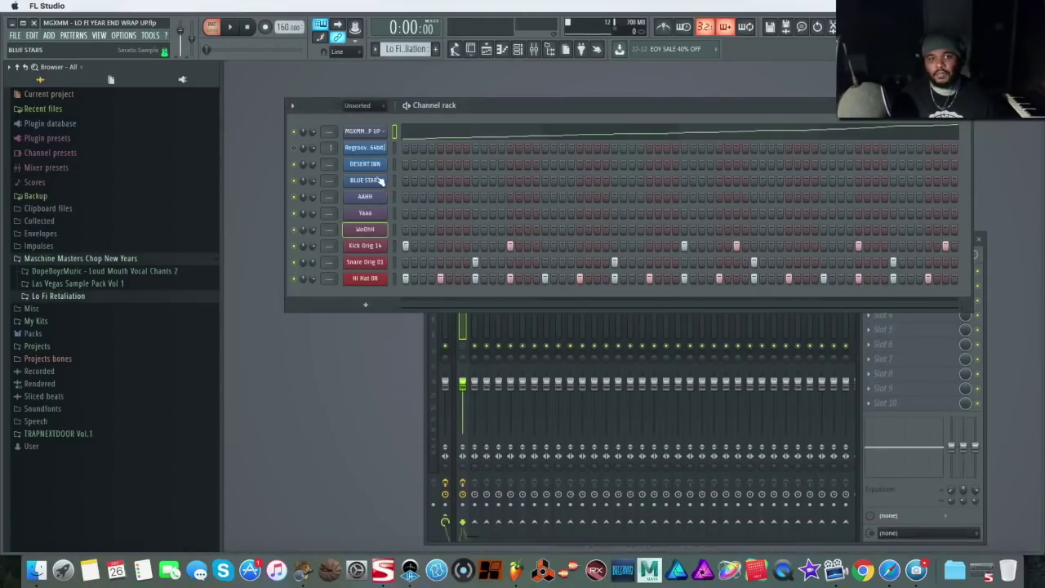
# Load GROOVE.fsc from the Desktop as the Quantize template for the Kick Orig 14 notes.
pyautogui.rightClick(366, 245)
pyautogui.click(399, 246)
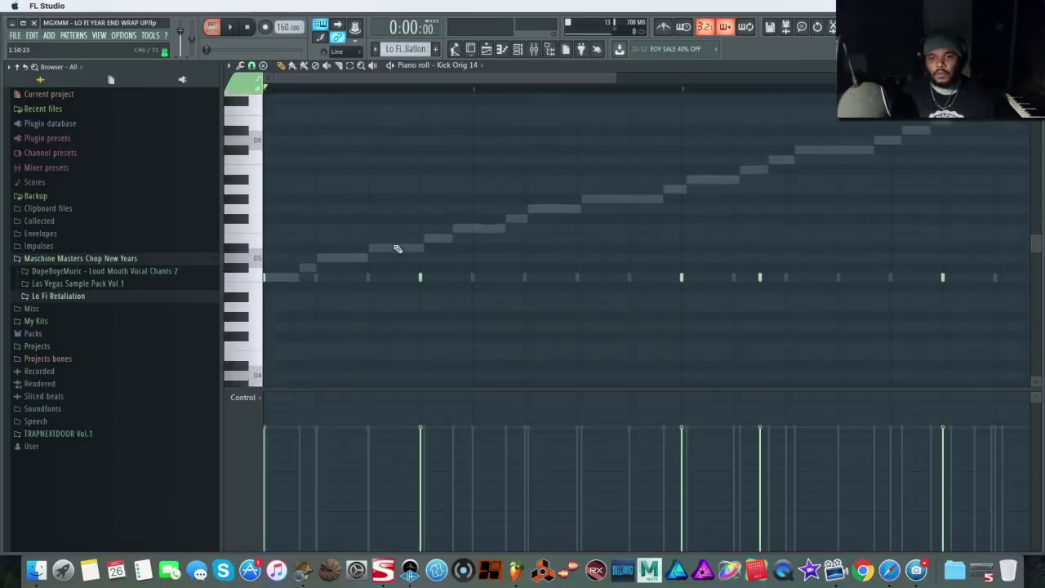
pyautogui.click(241, 65)
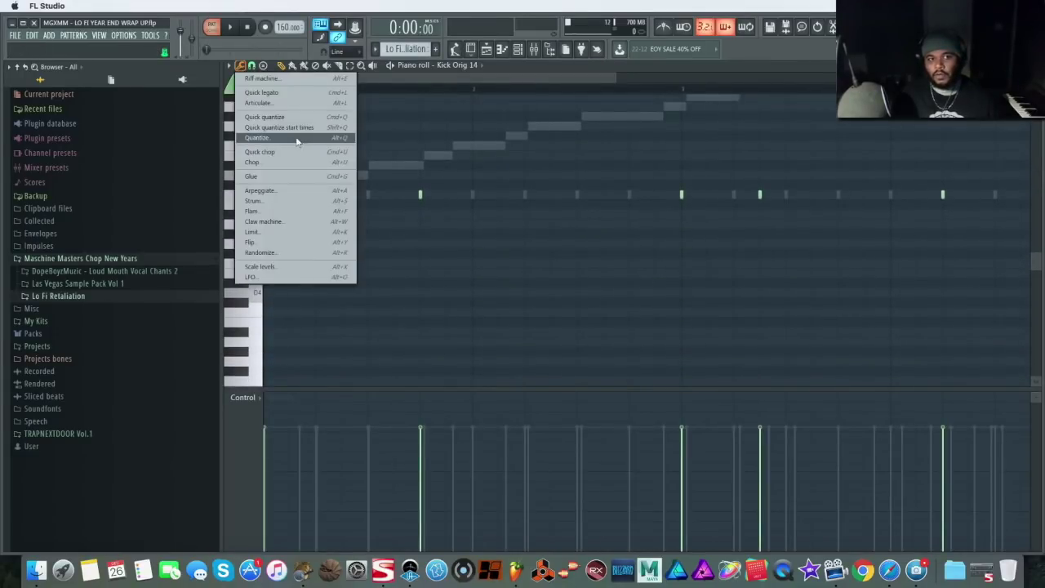
pyautogui.click(278, 141)
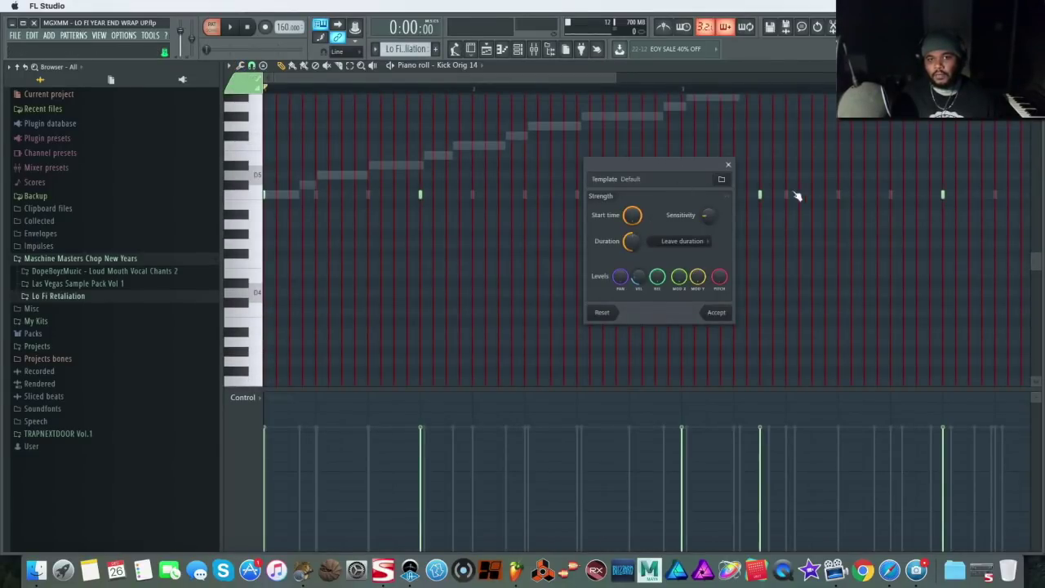
pyautogui.click(722, 178)
pyautogui.click(577, 261)
pyautogui.click(712, 262)
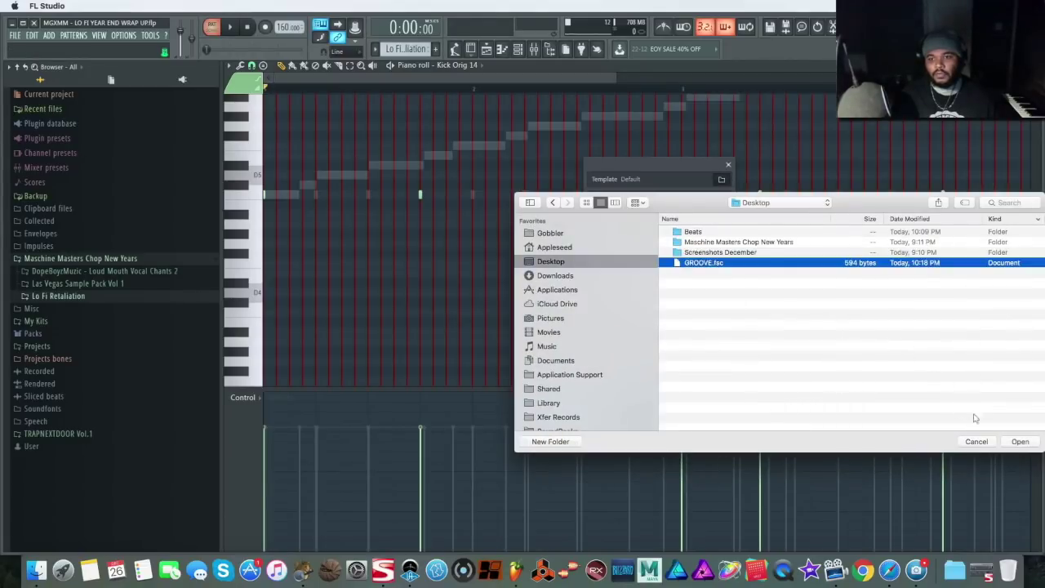
pyautogui.click(1028, 441)
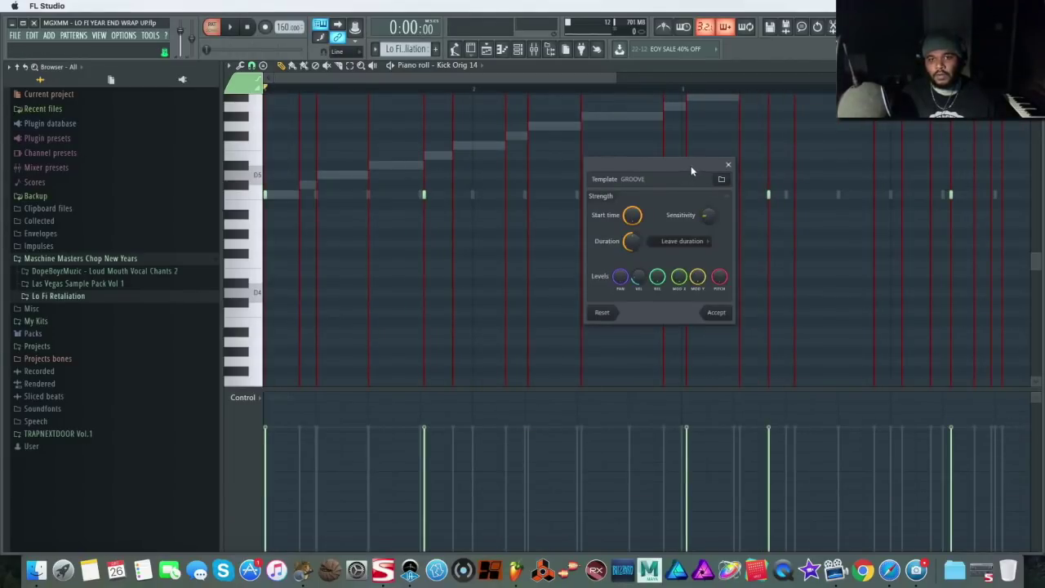
# Set the start time strength to 100% and apply the groove quantize to the kick notes.
pyautogui.moveTo(690, 165); pyautogui.dragTo(615, 235)
pyautogui.moveTo(555, 296); pyautogui.dragTo(555, 275)
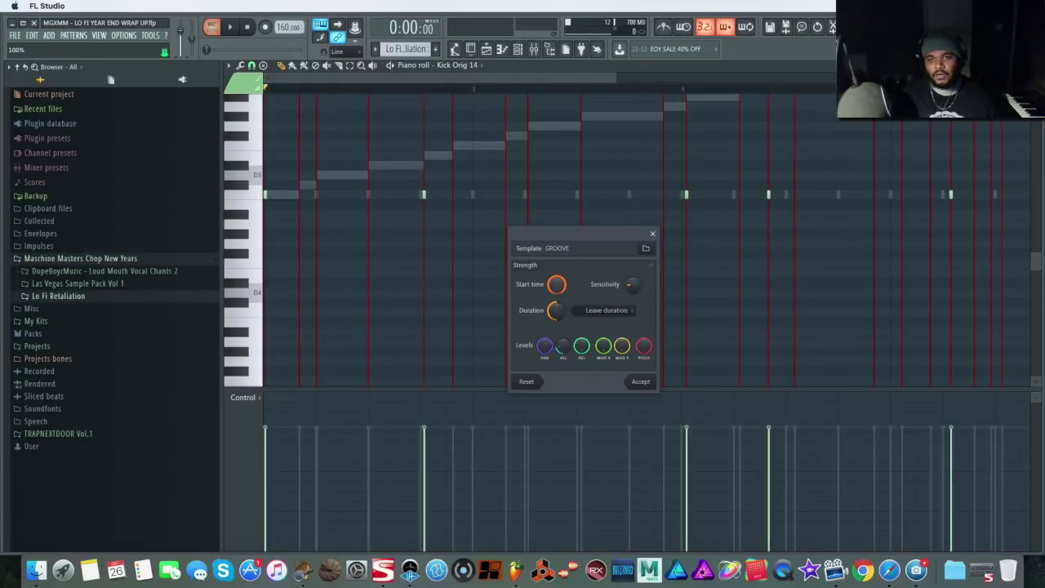
pyautogui.click(639, 381)
# Select all Snare Orig 01 notes in the piano roll and quantize them with the GROOVE template.
pyautogui.rightClick(385, 259)
pyautogui.click(425, 265)
pyautogui.click(472, 262)
pyautogui.rightClick(473, 262)
pyautogui.press('super+a')
pyautogui.click(240, 66)
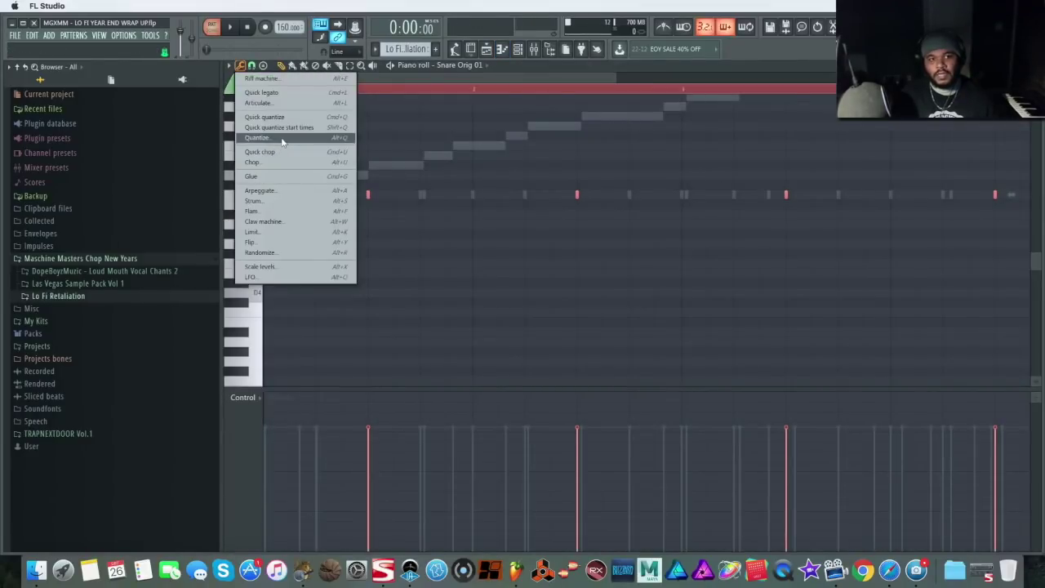
pyautogui.click(284, 139)
pyautogui.click(636, 382)
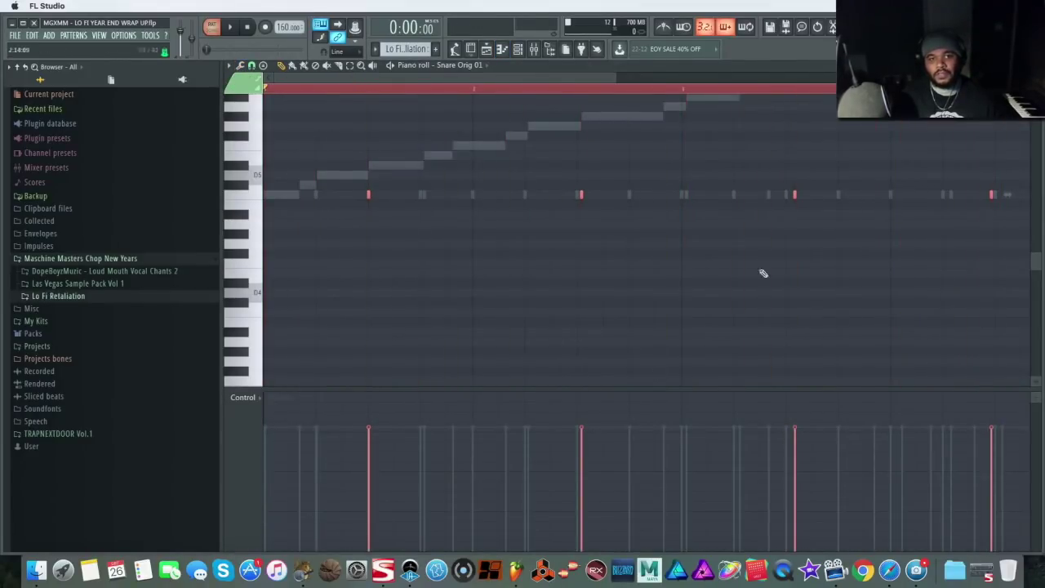
pyautogui.click(1034, 65)
# Quantize the Hi Hat 08 notes with the GROOVE template, accept it, and play back the drum pattern.
pyautogui.rightClick(372, 278)
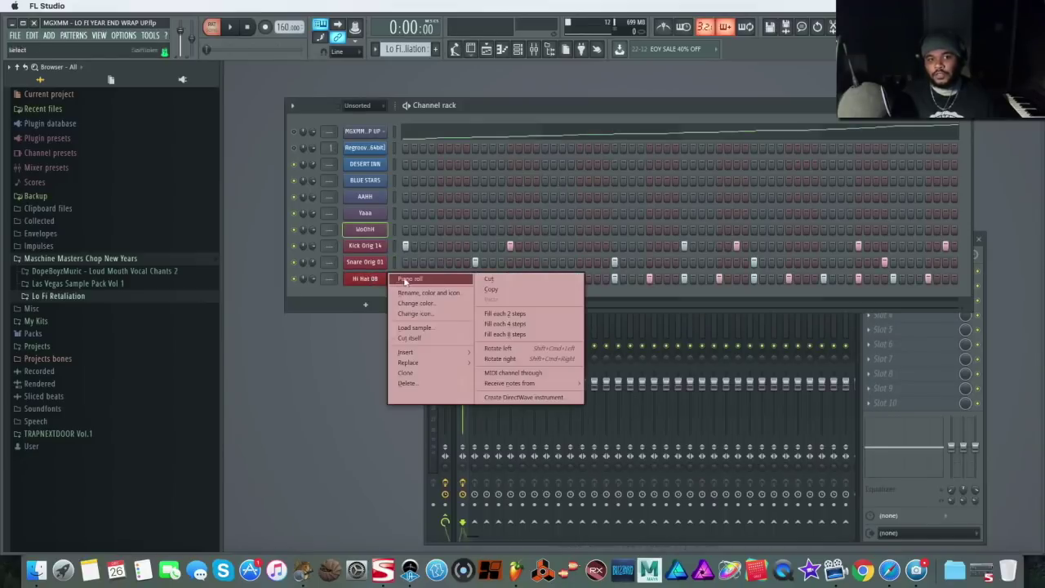
pyautogui.click(409, 280)
pyautogui.click(240, 65)
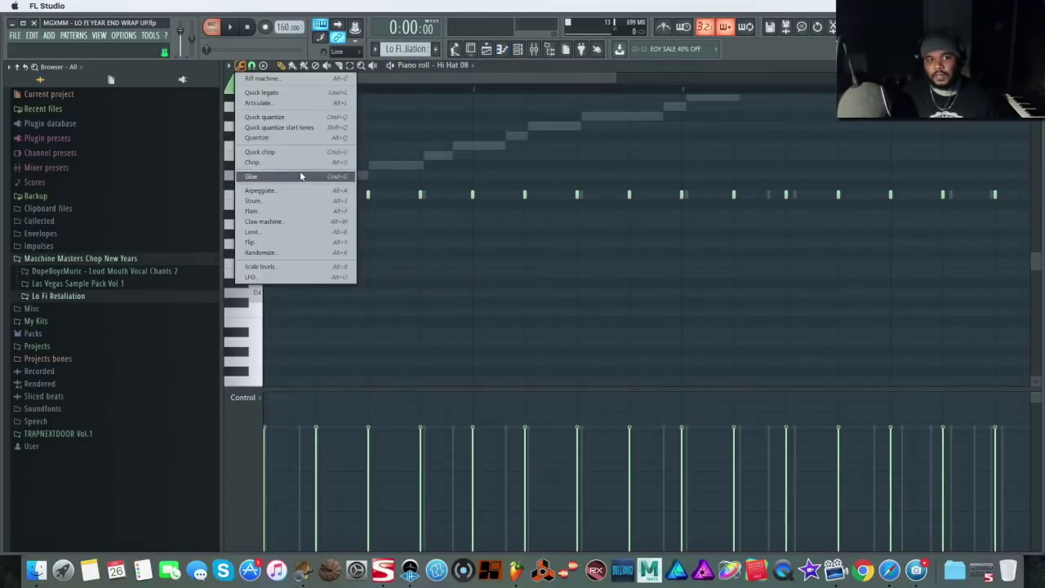
pyautogui.click(305, 142)
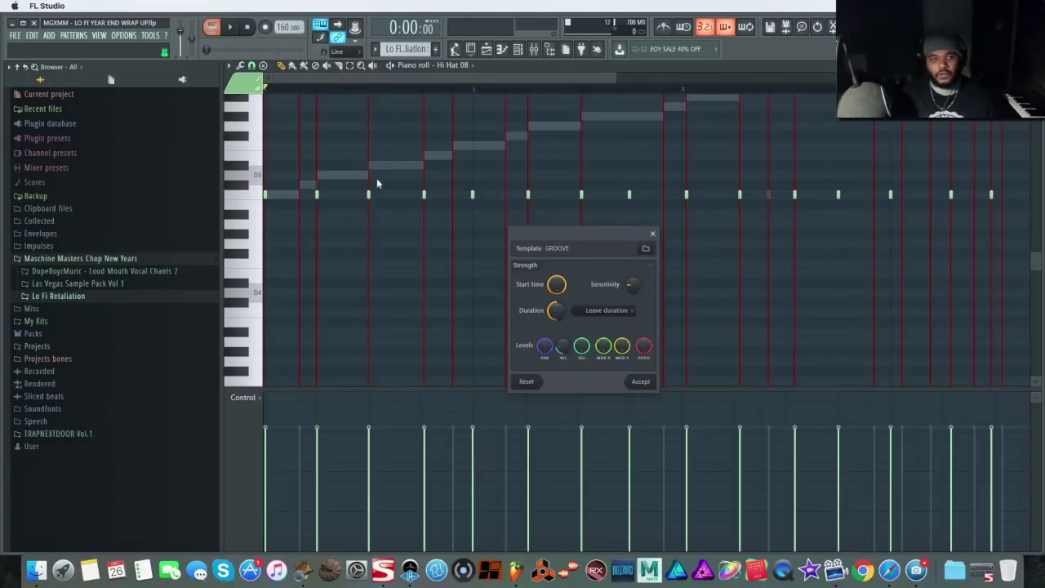
pyautogui.click(637, 381)
pyautogui.press('F7')
pyautogui.click(233, 27)
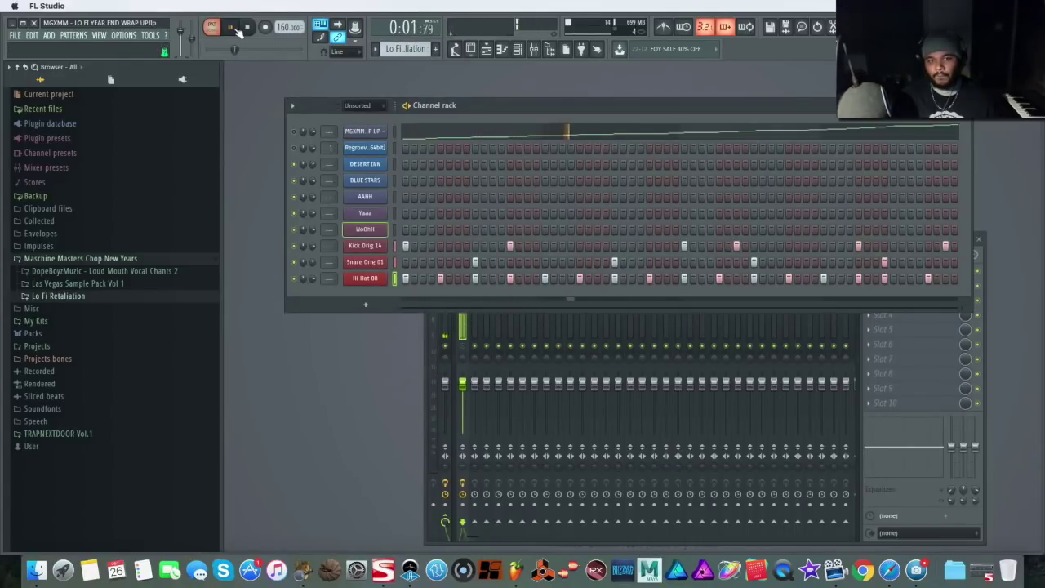
pyautogui.press('space')
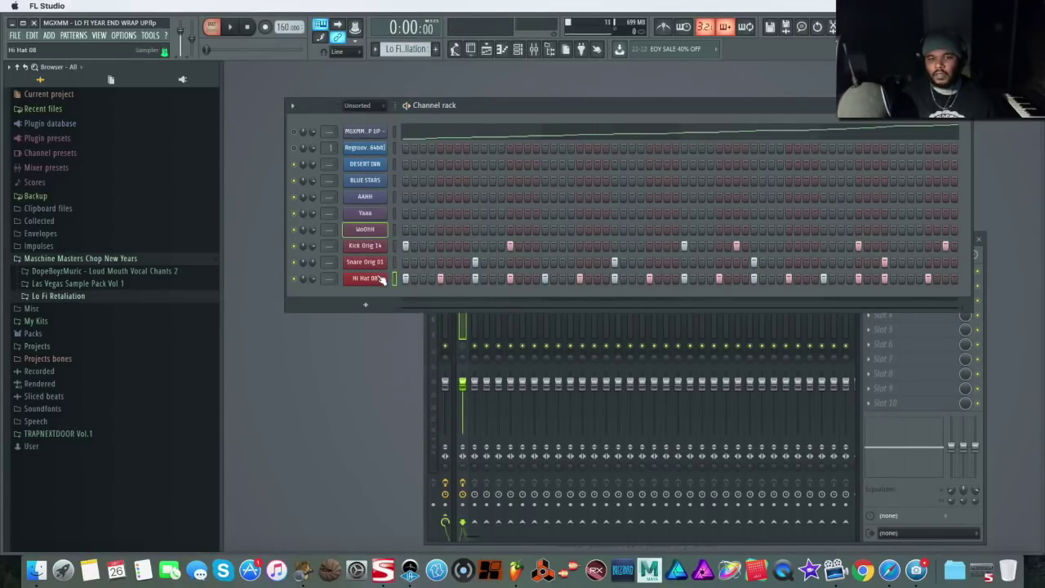
# Reopen the Hi Hat 08 notes in the piano roll and select them all to examine their groove timing.
pyautogui.rightClick(385, 278)
pyautogui.click(410, 279)
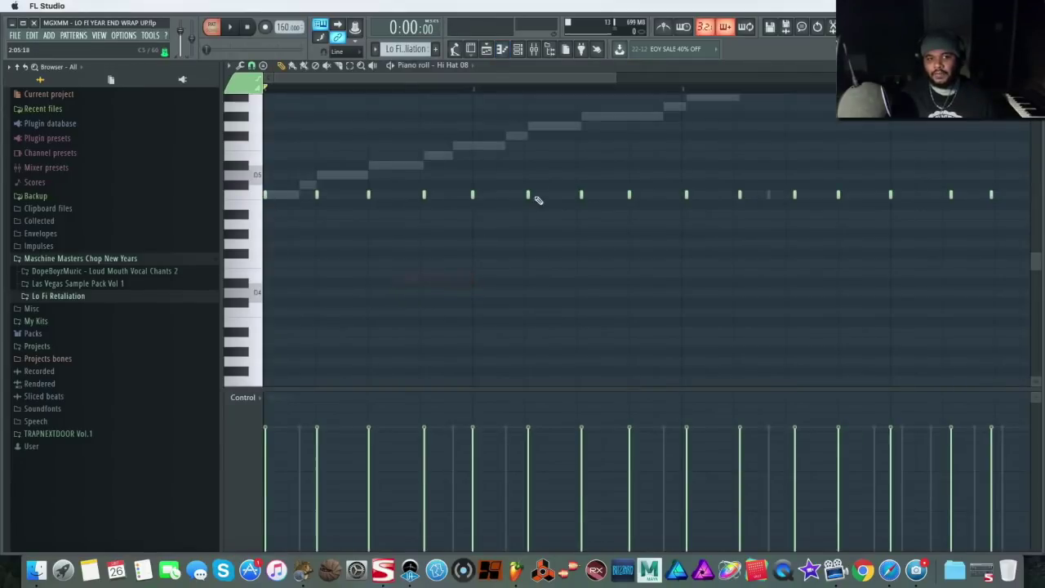
pyautogui.hotkey('ctrl', 'a')
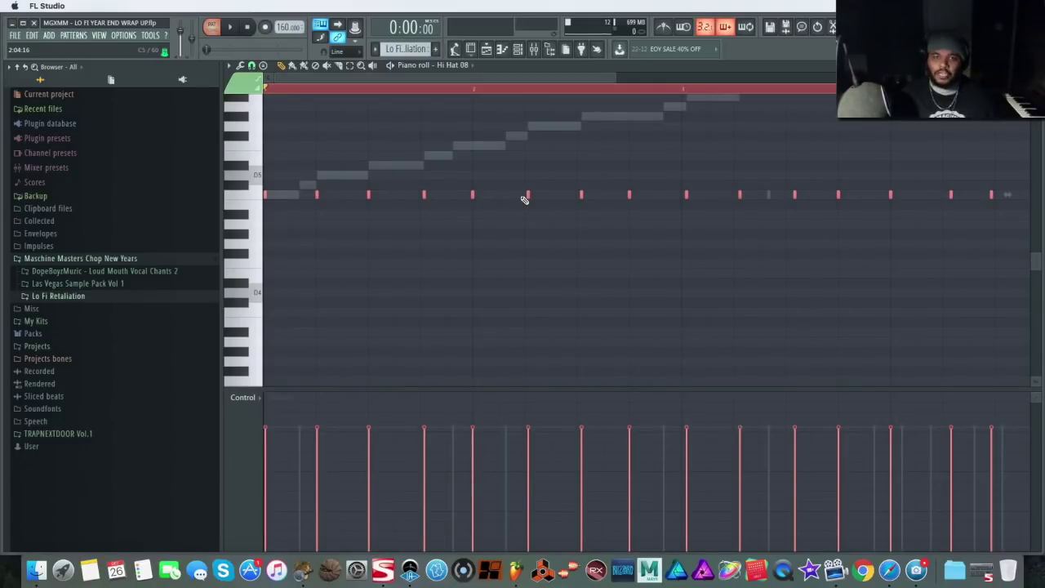
pyautogui.hscroll(2, 524, 200)
pyautogui.press('space')
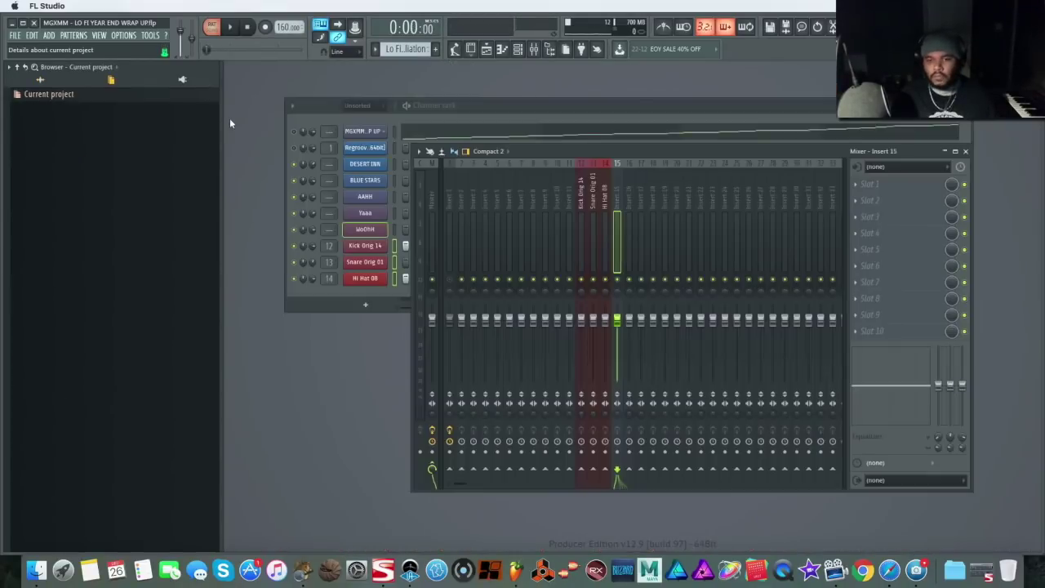
# Lower the mixer levels of Kick Orig 14, Snare Orig 01 and Hi Hat 08 during playback, with the hi-hat at about -4.6 dB.
pyautogui.click(581, 201)
pyautogui.click(604, 197)
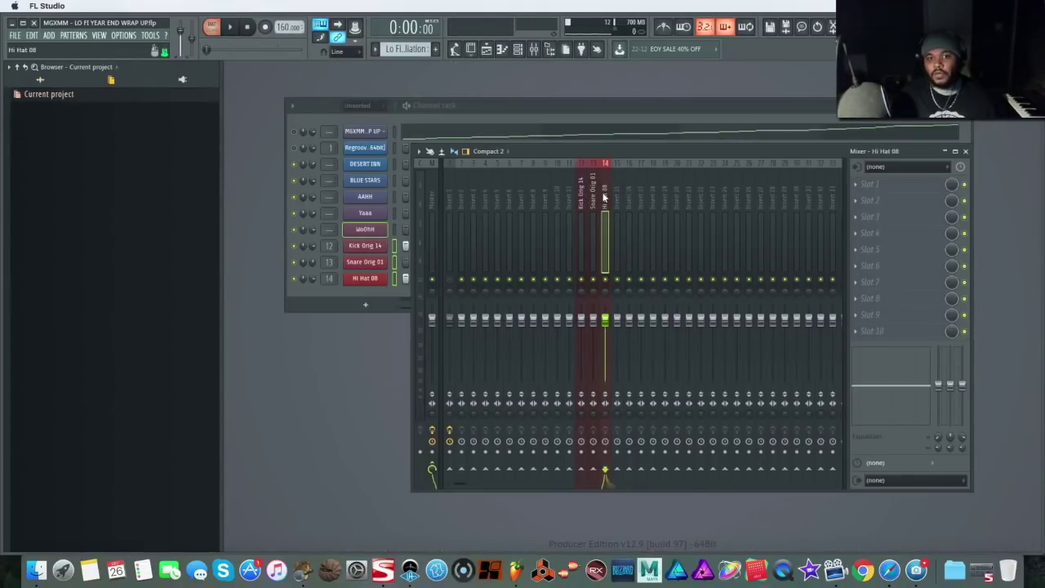
pyautogui.click(582, 202)
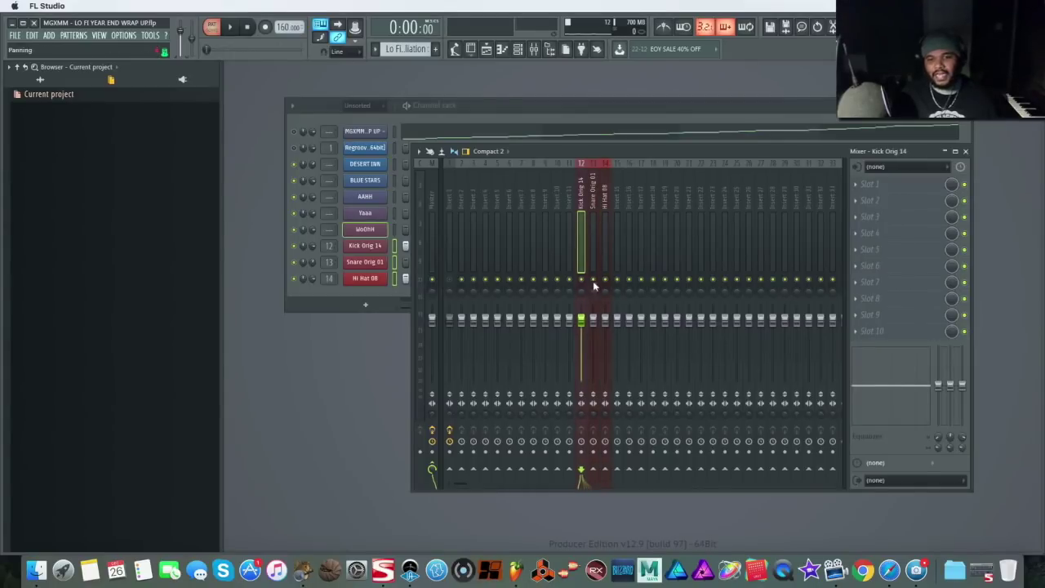
pyautogui.press('space')
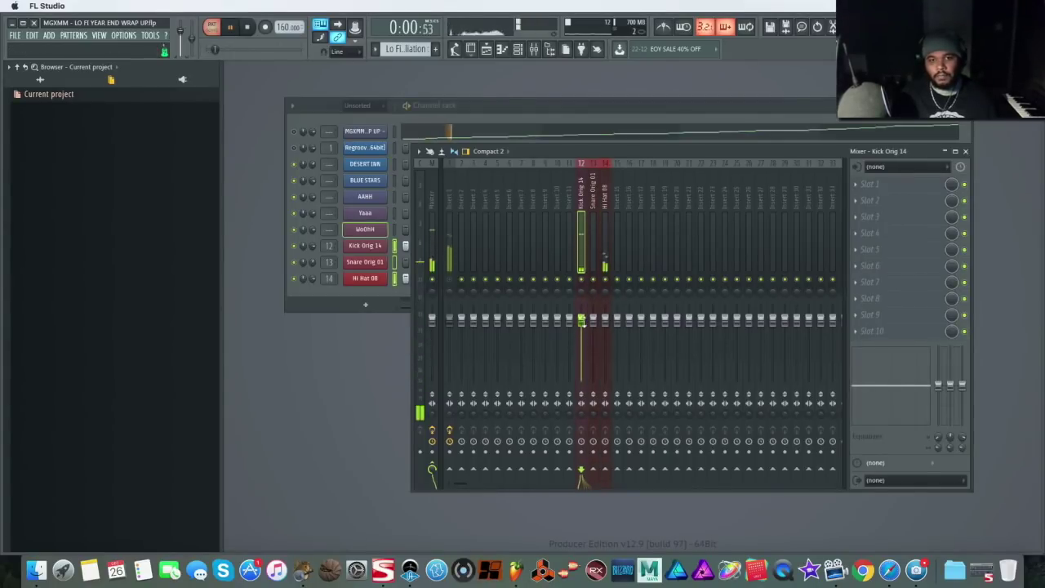
pyautogui.click(592, 326)
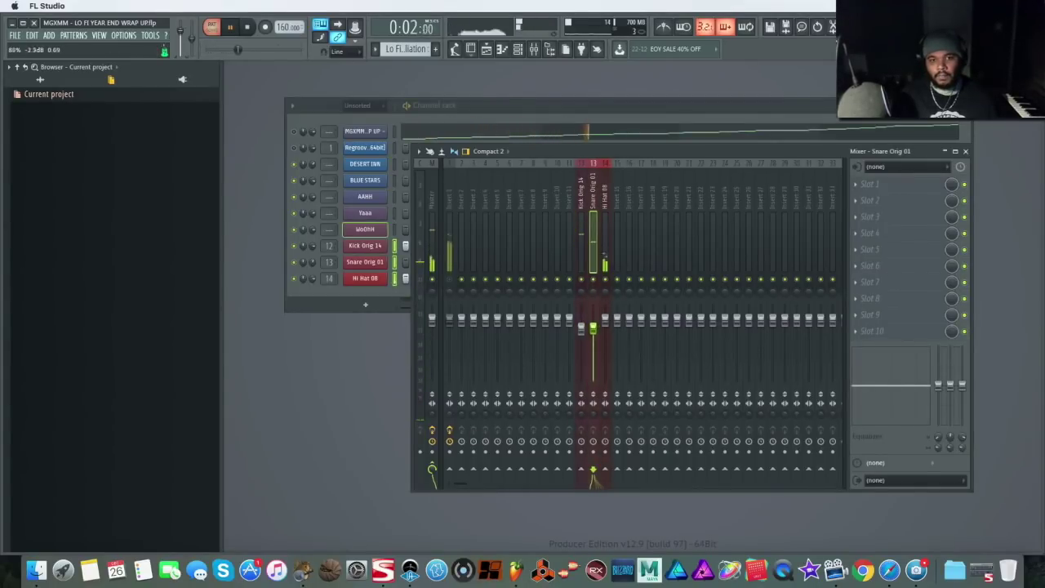
pyautogui.click(605, 329)
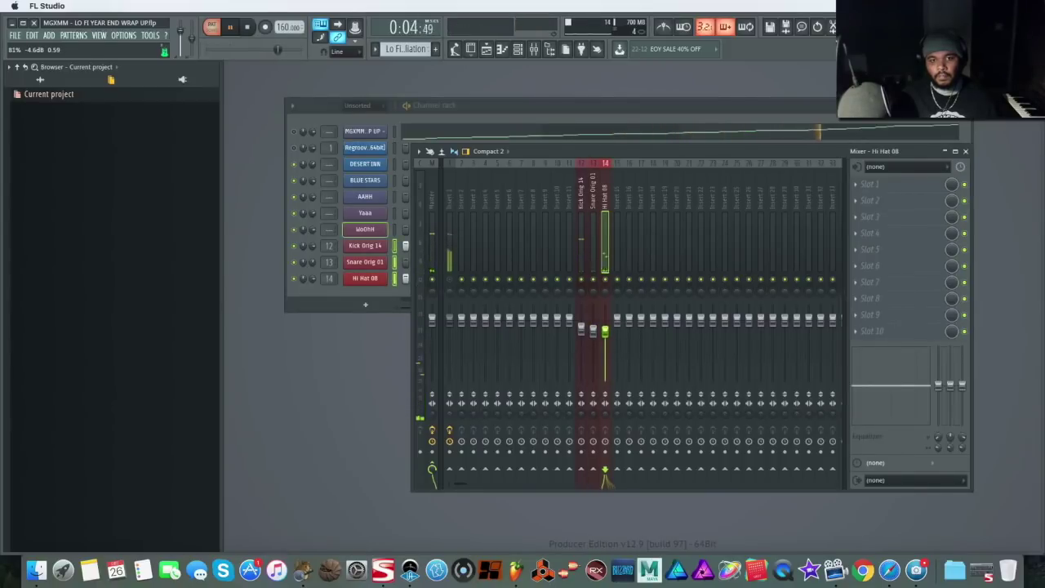
# Cut the low EQ band by about 13 dB on Hi Hat 08 and 8.6 dB on Snare Orig 01, listening to the pattern.
pyautogui.moveTo(943, 392); pyautogui.dragTo(940, 422)
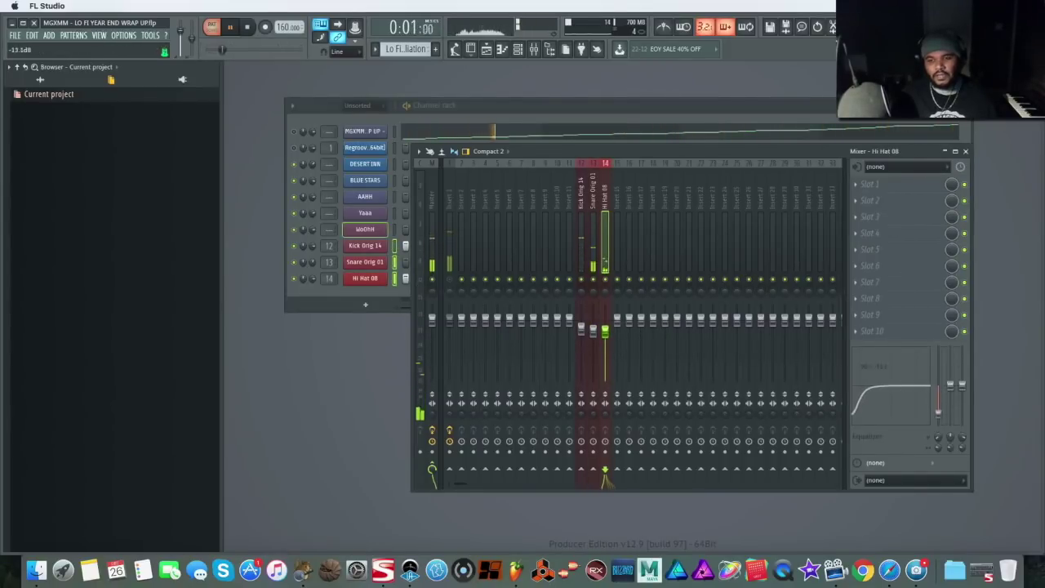
pyautogui.click(592, 200)
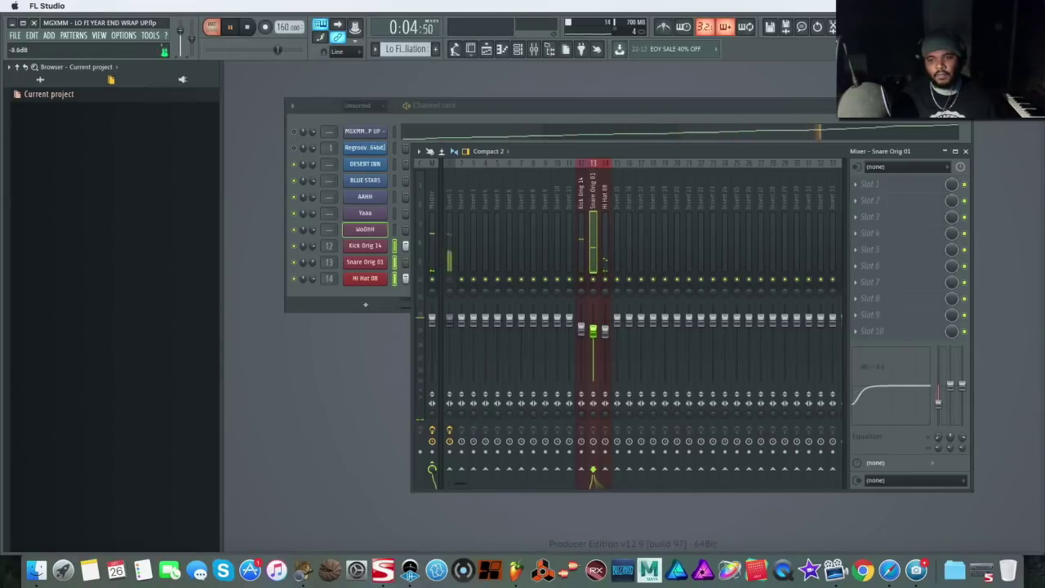
pyautogui.press('space')
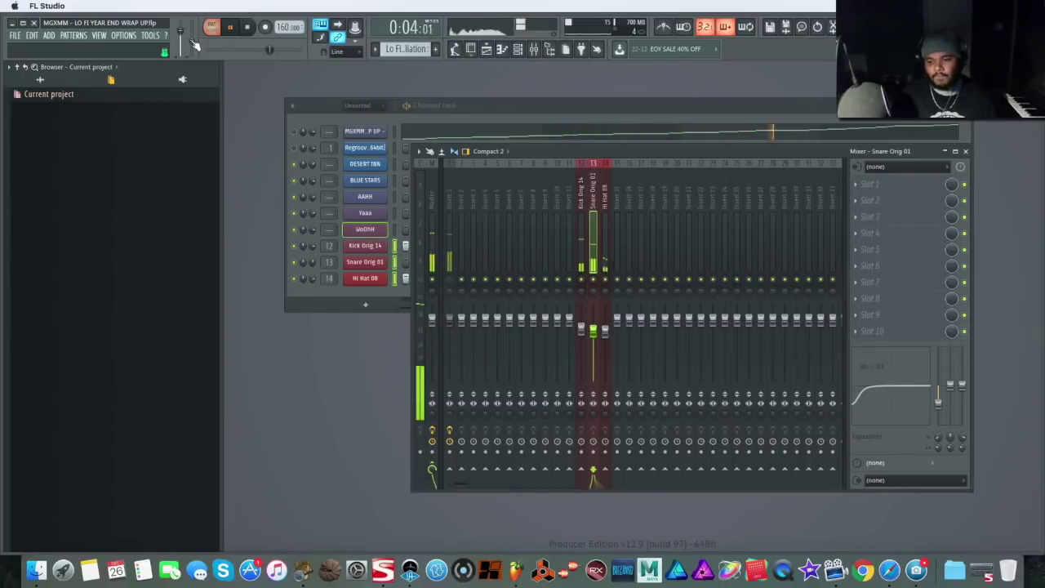
pyautogui.press('space')
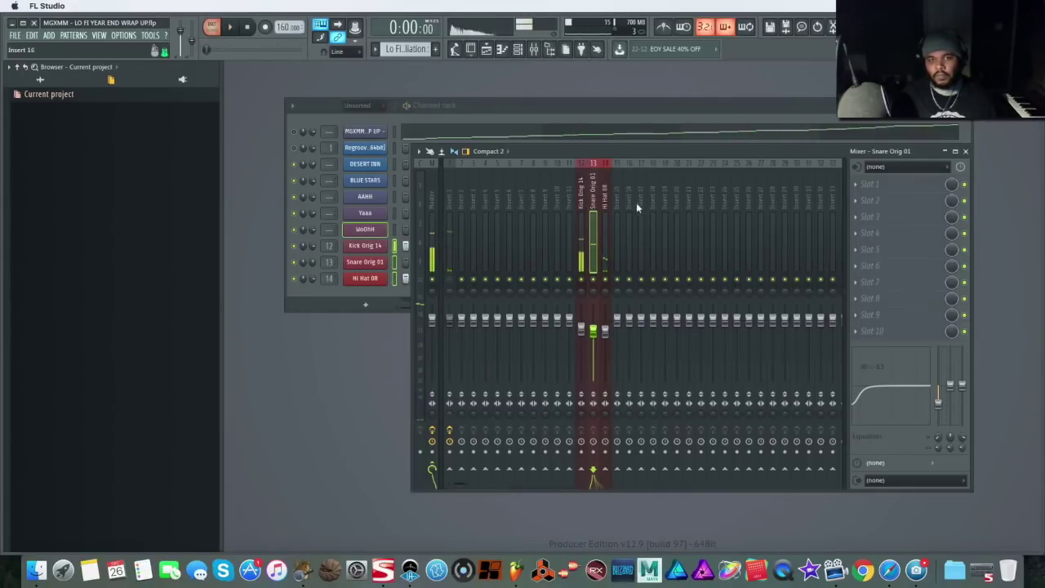
# Route Kick Orig 14 and Snare Orig 01 to Insert 15 instead of the Master, and check the routing with playback.
pyautogui.click(618, 192)
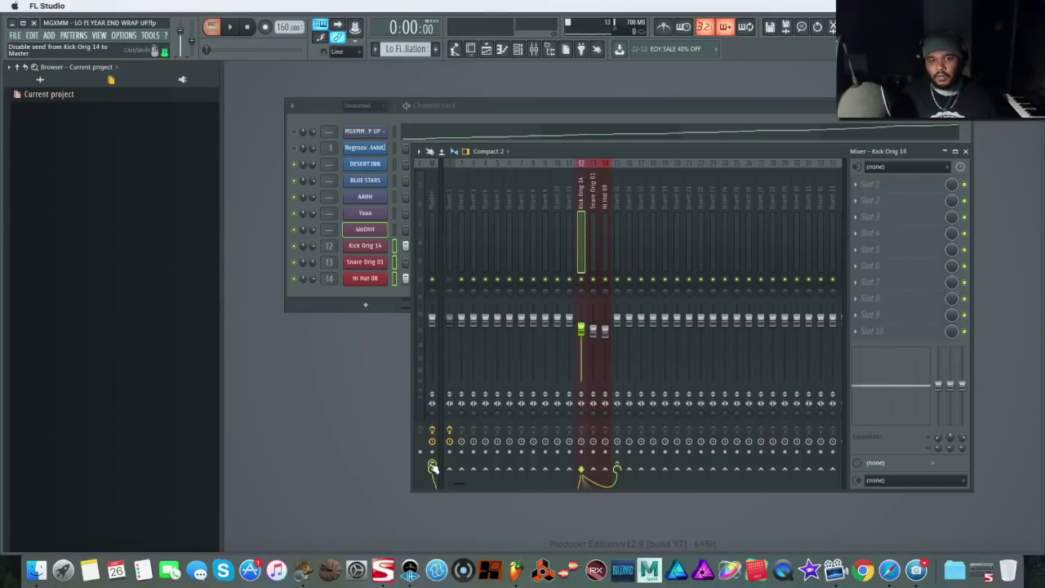
pyautogui.click(433, 468)
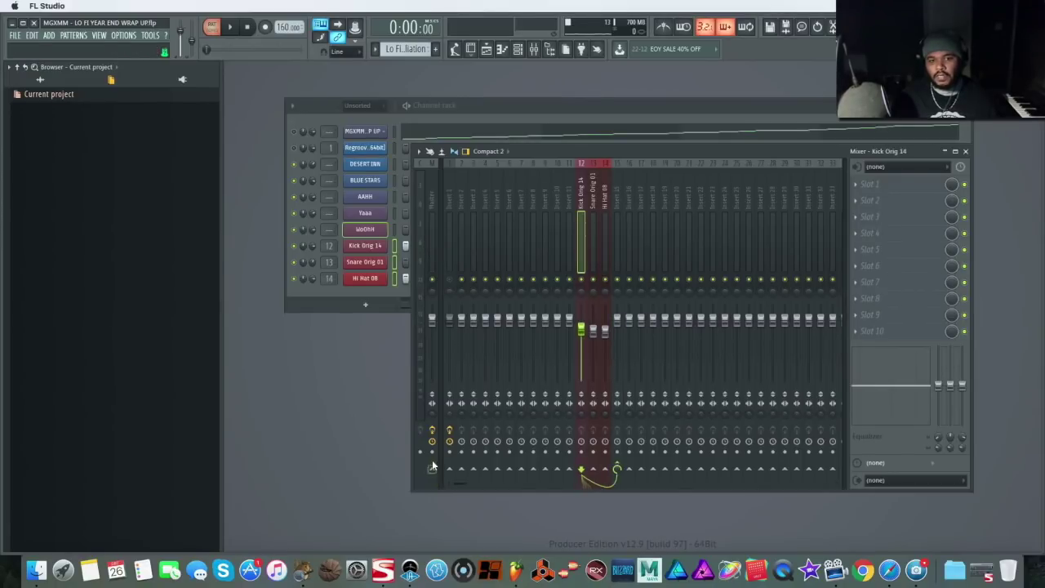
pyautogui.click(597, 197)
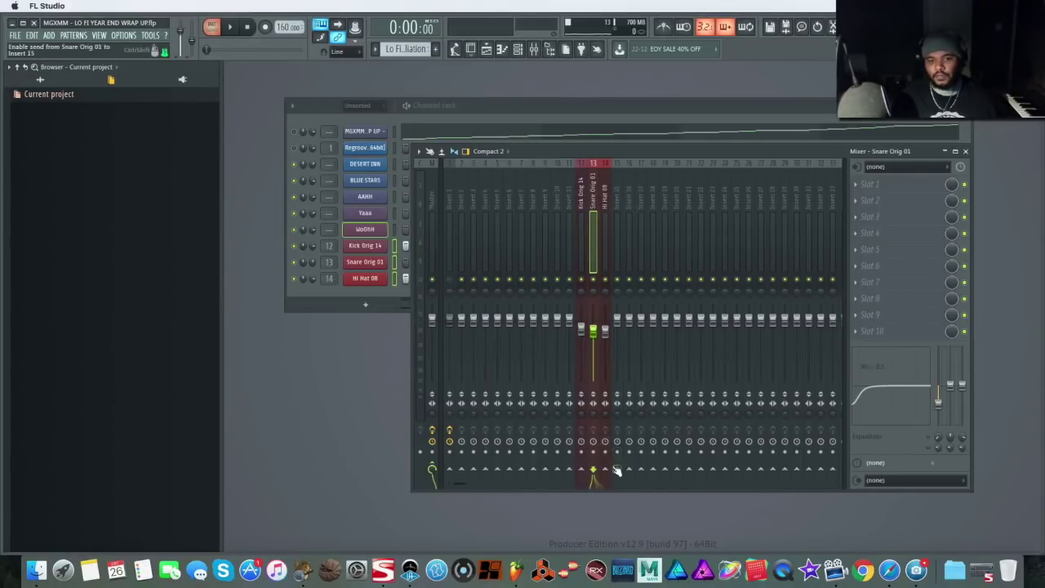
pyautogui.click(433, 467)
pyautogui.click(617, 188)
pyautogui.press('space')
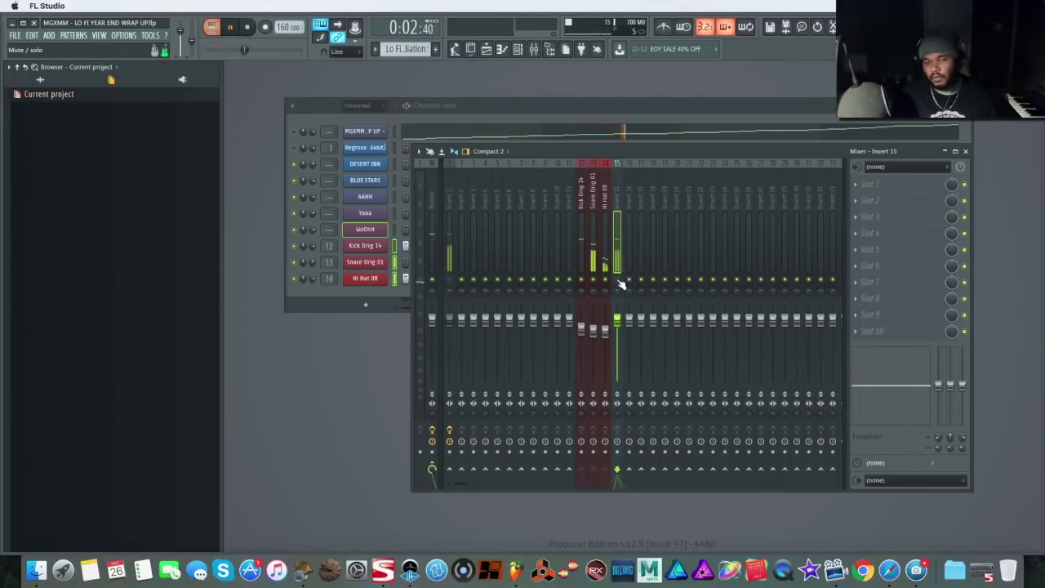
pyautogui.press('space')
# Rename mixer Insert 15 as DRM BUS.
pyautogui.press('F2')
pyautogui.write('DRM')
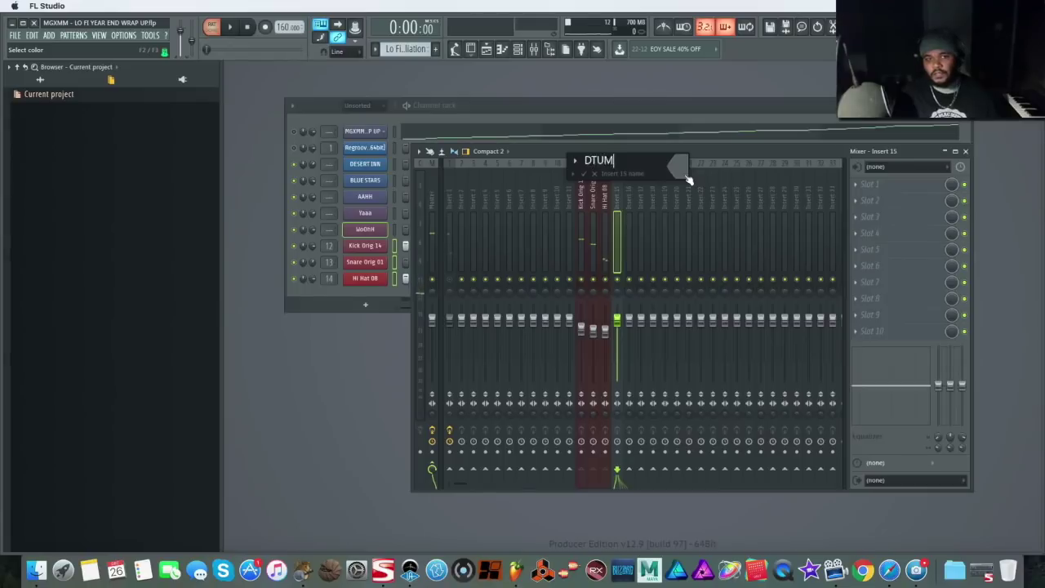
pyautogui.write(' BUS')
pyautogui.press('Return')
# Load Ghz Vulf Compressor 3 in the first effect slot of the DRM BUS track.
pyautogui.click(863, 188)
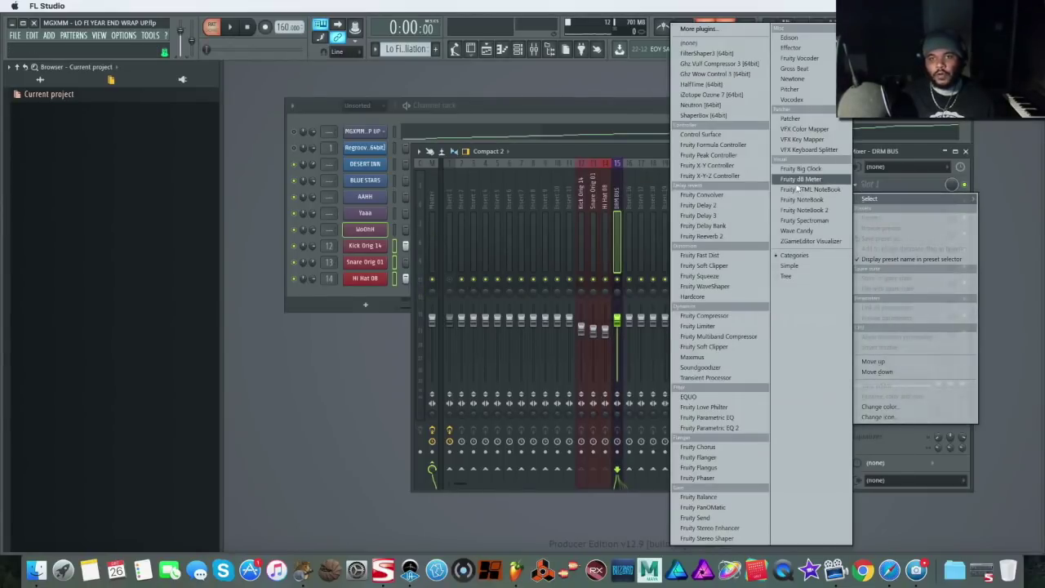
pyautogui.click(734, 69)
pyautogui.moveTo(455, 109); pyautogui.dragTo(618, 158)
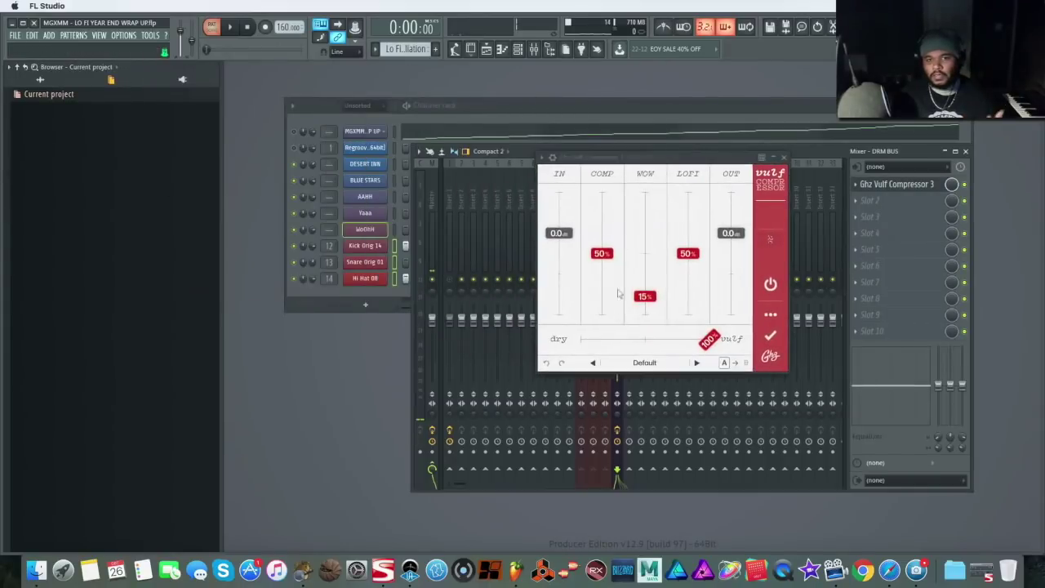
# Choose the DK FX preset Bad 1990's Digital in the Vulf Compressor, audition the drums, and close the plugin and mixer.
pyautogui.click(665, 368)
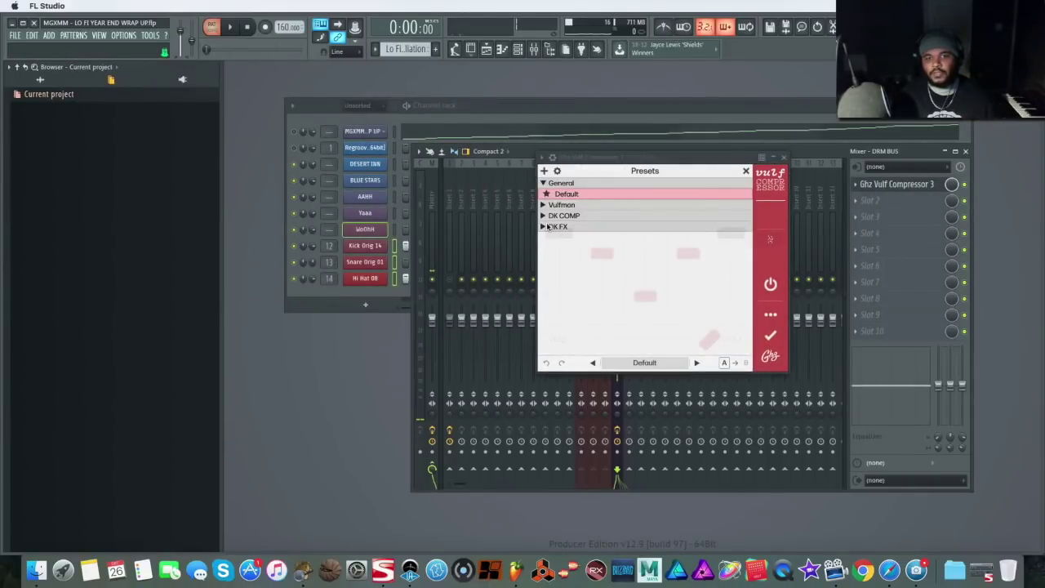
pyautogui.click(543, 227)
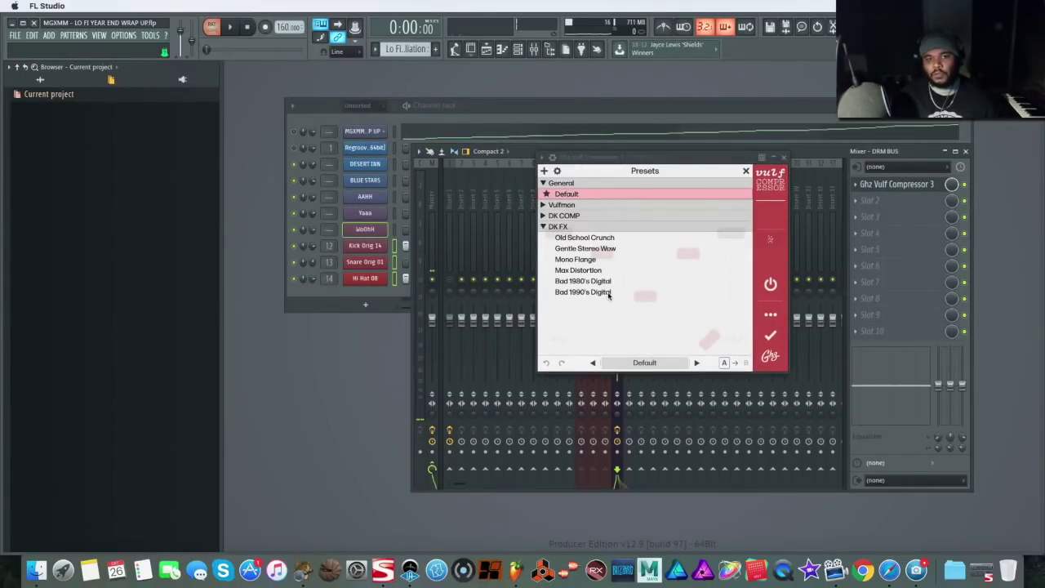
pyautogui.click(608, 292)
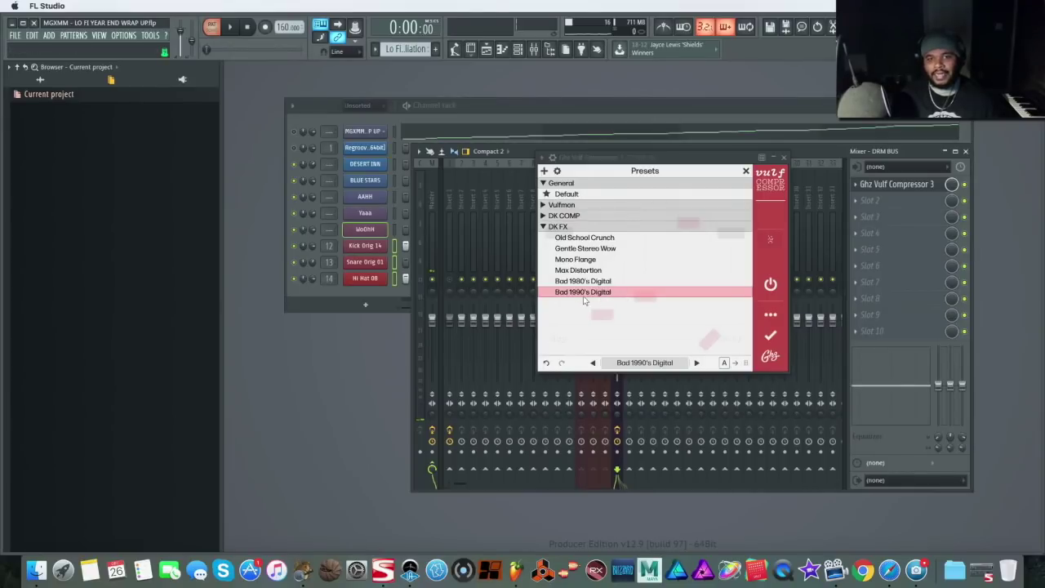
pyautogui.click(784, 158)
pyautogui.press('space')
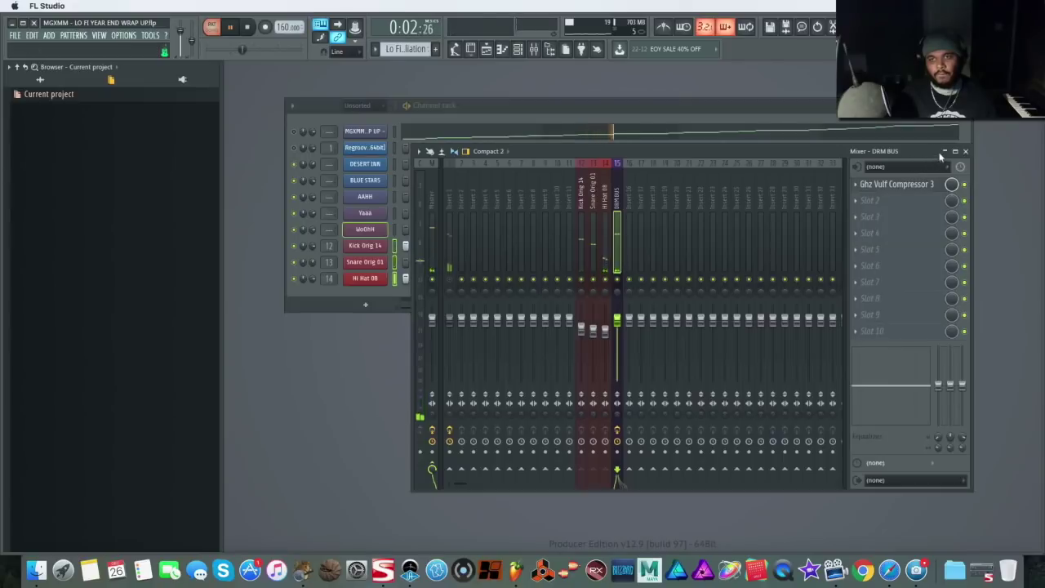
pyautogui.click(966, 152)
pyautogui.press('space')
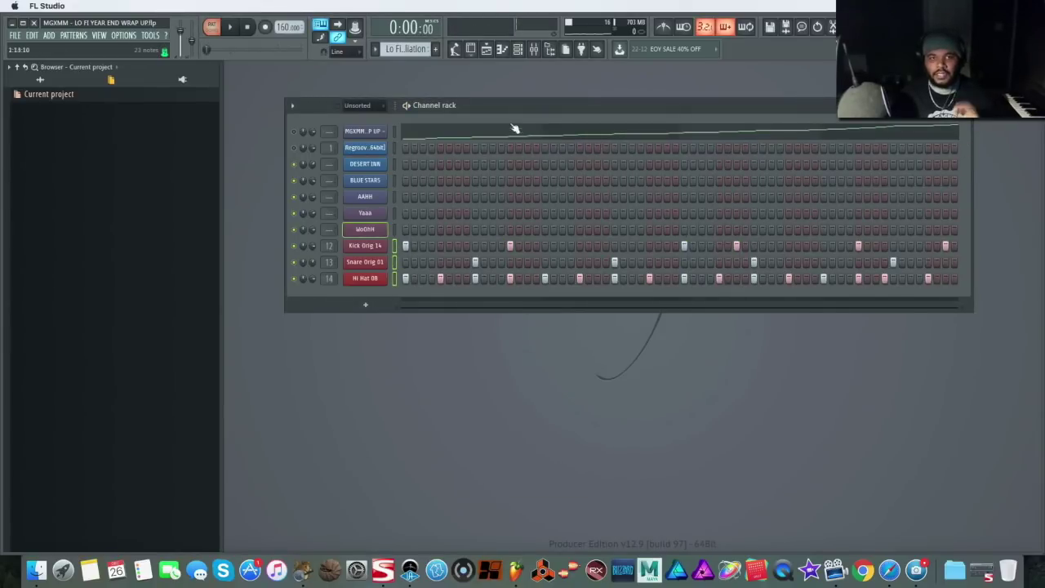
# Select the Las Vegas Sample Pack - DESERT INN pattern in the playlist and play it.
pyautogui.click(485, 49)
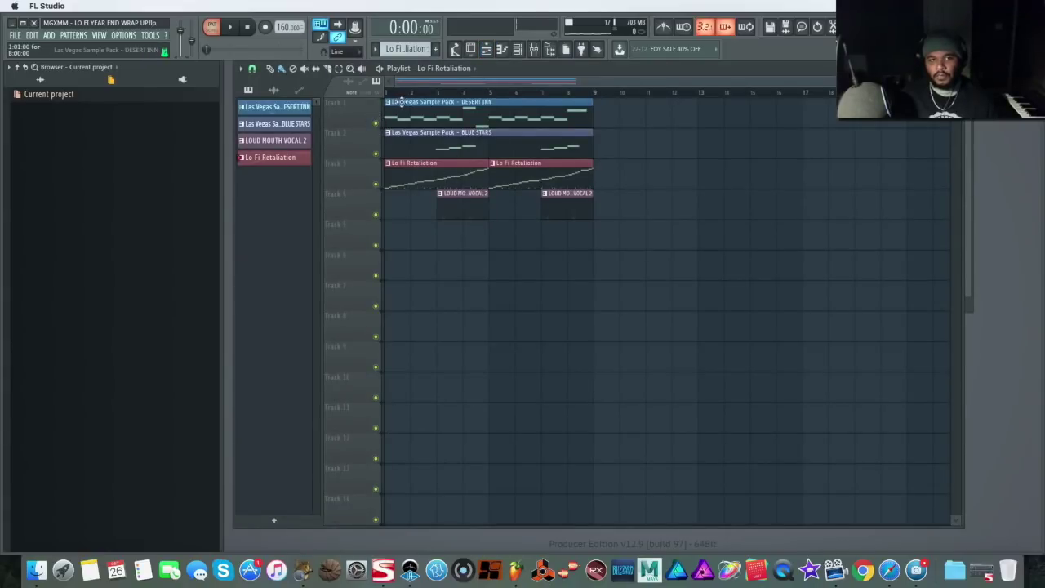
pyautogui.click(517, 49)
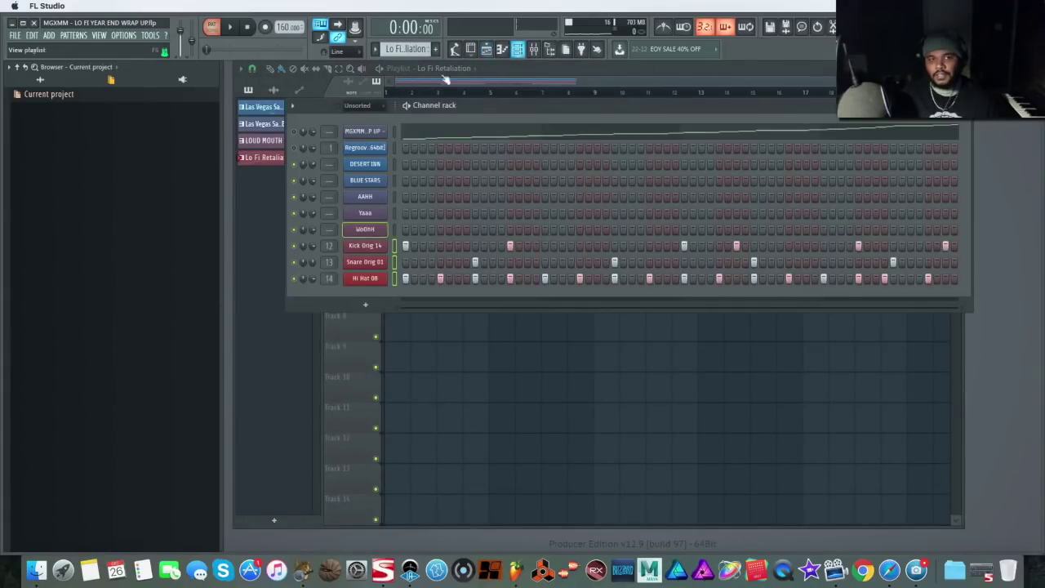
pyautogui.click(280, 108)
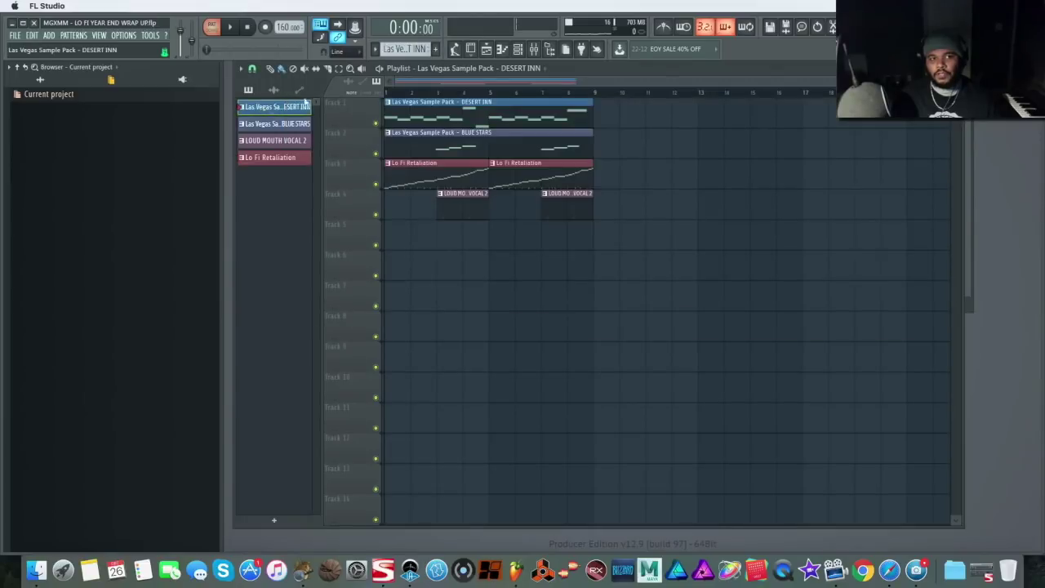
pyautogui.click(517, 50)
pyautogui.click(233, 29)
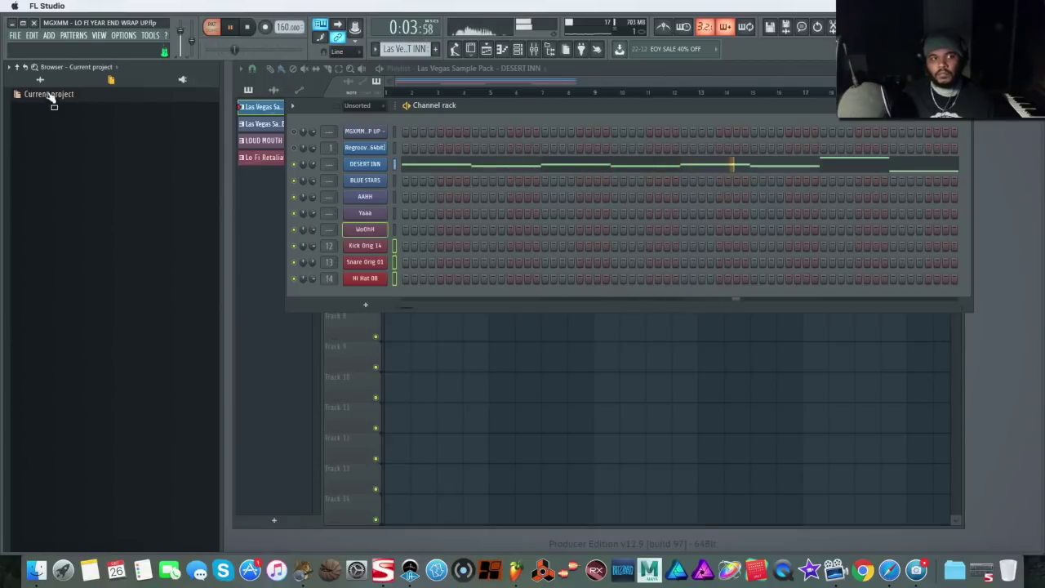
# Show all folders in the browser, and play the Las Vegas Sample Pack - BLUE STARS pattern.
pyautogui.click(99, 69)
pyautogui.click(74, 81)
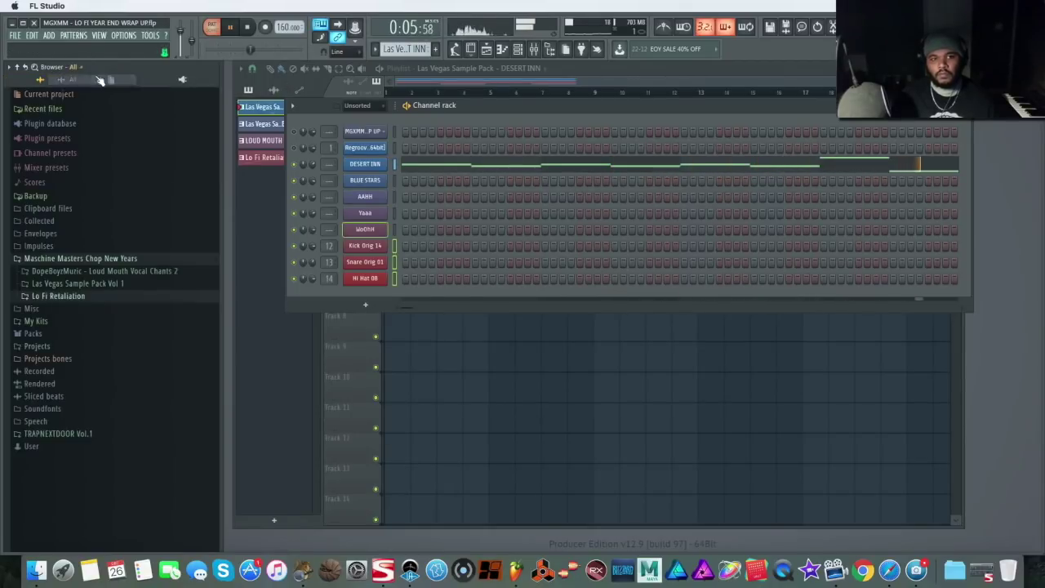
pyautogui.click(404, 49)
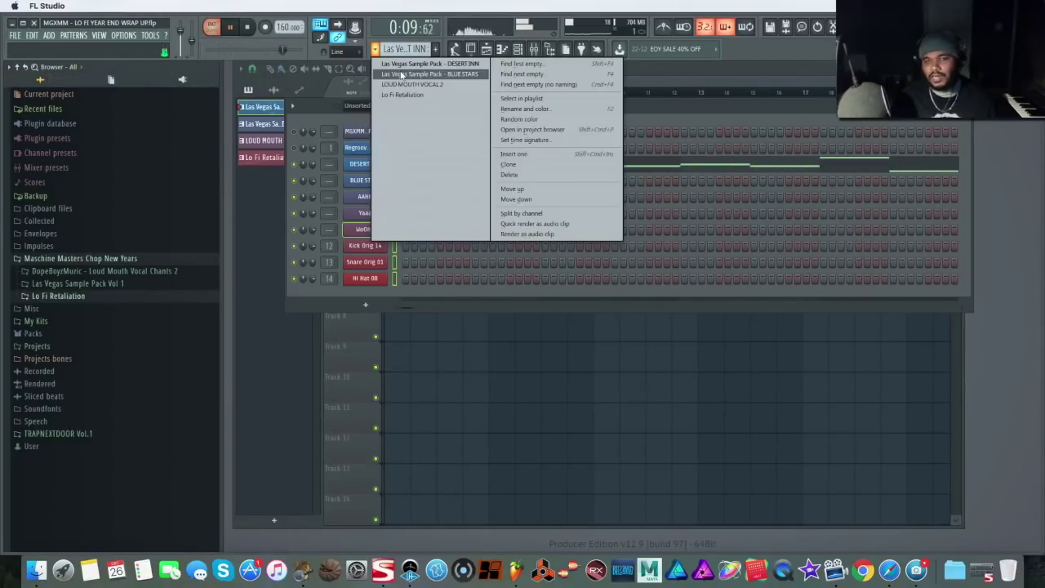
pyautogui.click(401, 74)
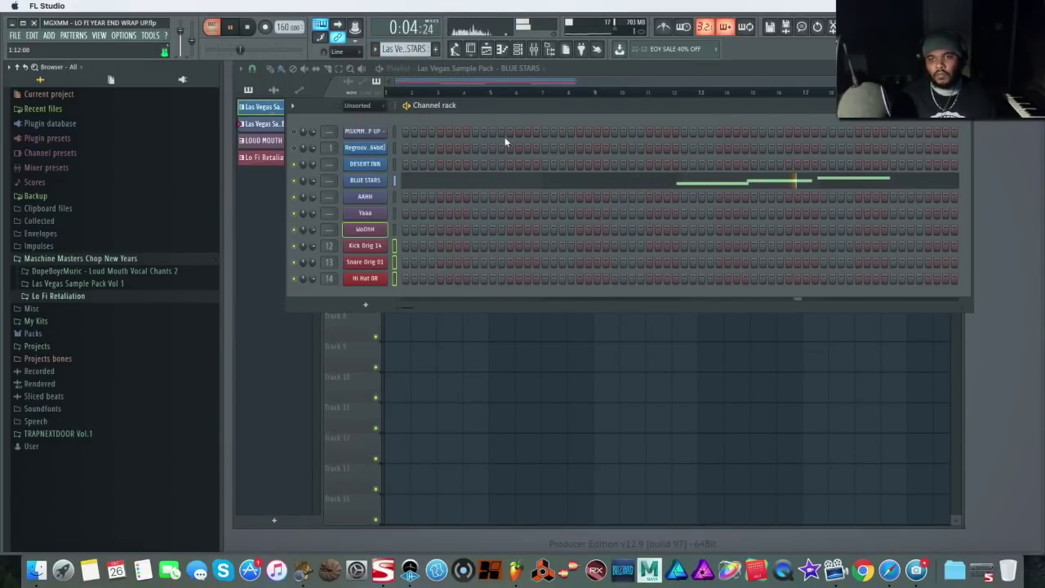
pyautogui.press('space')
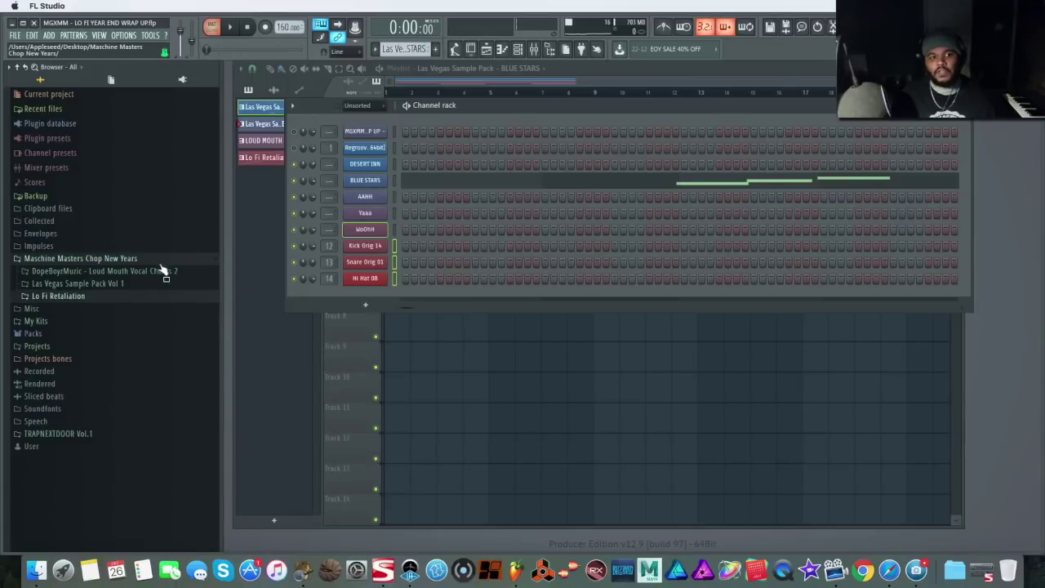
# Inspect the chopped sample in the BLUE STARS channel's Serato Sample plugin and close it.
pyautogui.click(368, 180)
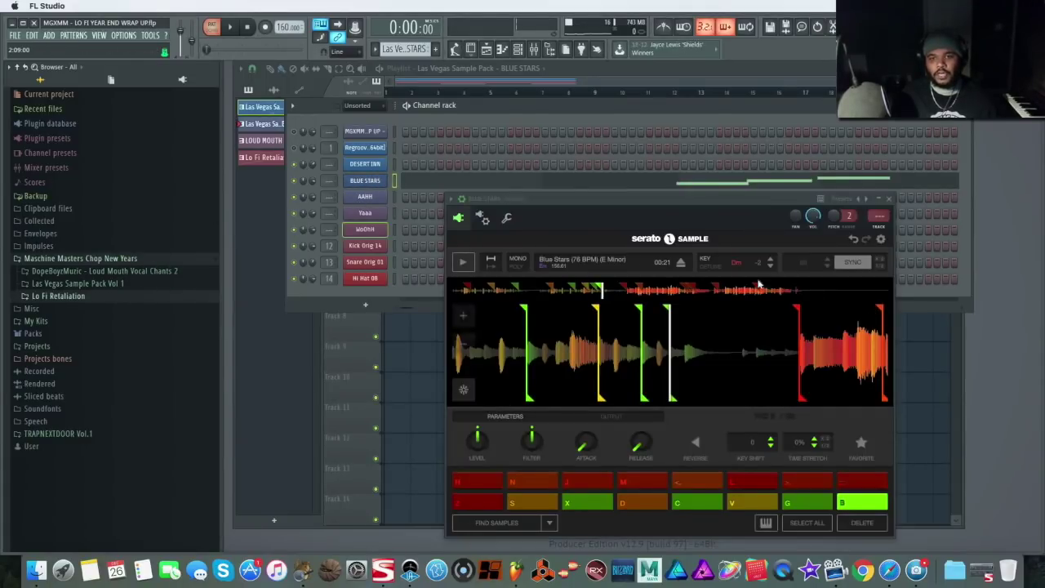
pyautogui.click(892, 200)
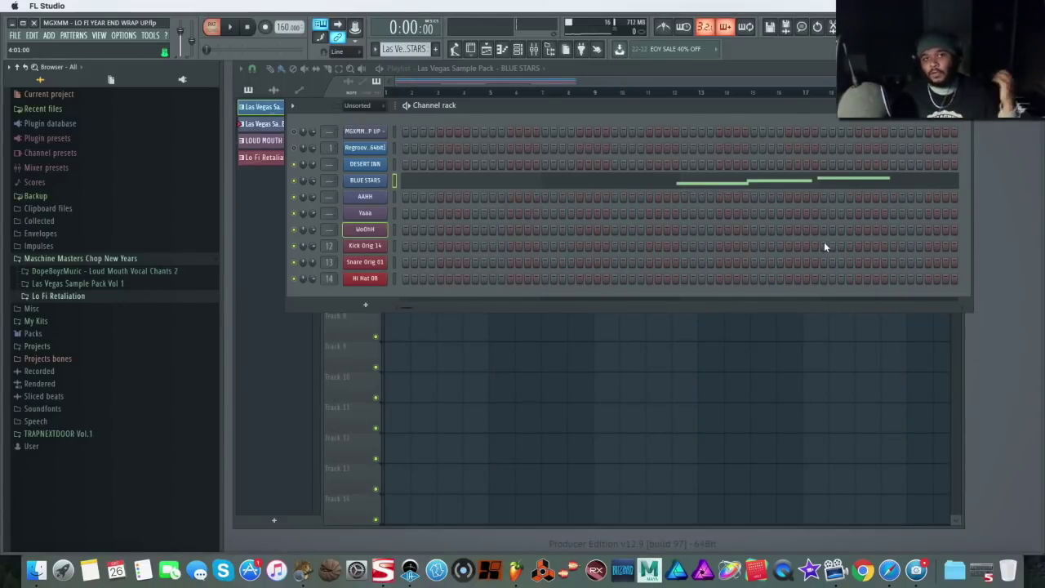
# Assign DESERT INN and BLUE STARS to mixer tracks 16 and 17, and route both into track 18 named KEY BUS.
pyautogui.click(534, 49)
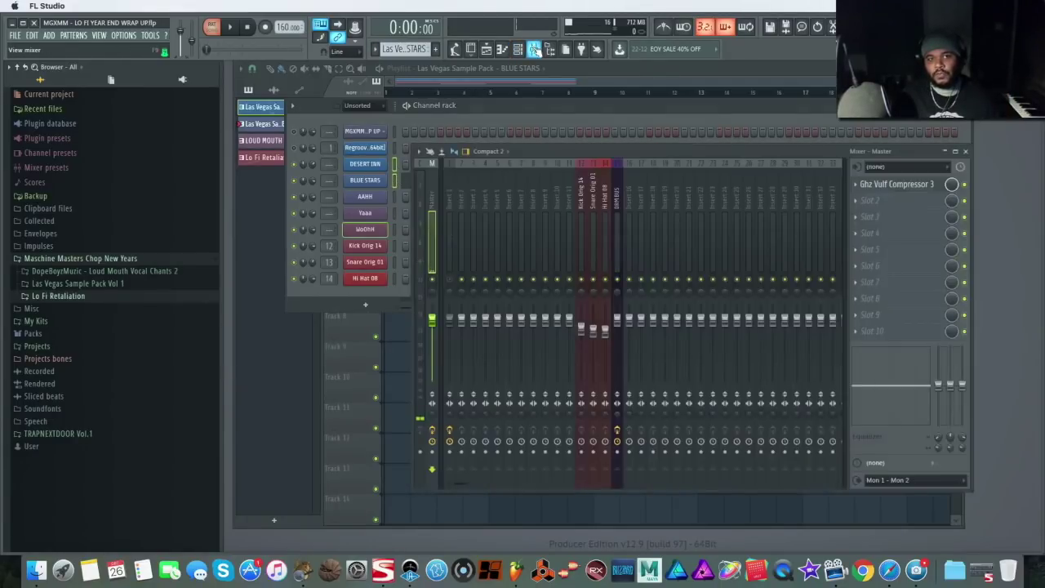
pyautogui.click(630, 199)
pyautogui.rightClick(632, 163)
pyautogui.click(713, 243)
pyautogui.click(654, 470)
pyautogui.press('F5')
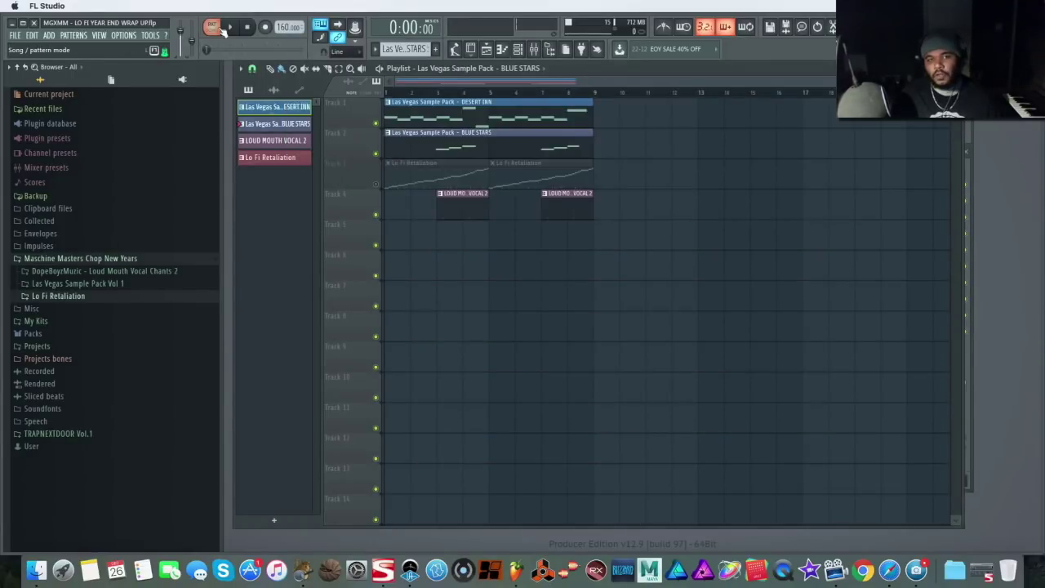
# With the arrangement playing in song mode, lower the DESERT INN mixer track's volume slightly and cut its low EQ band to minimum.
pyautogui.click(221, 29)
pyautogui.press('space')
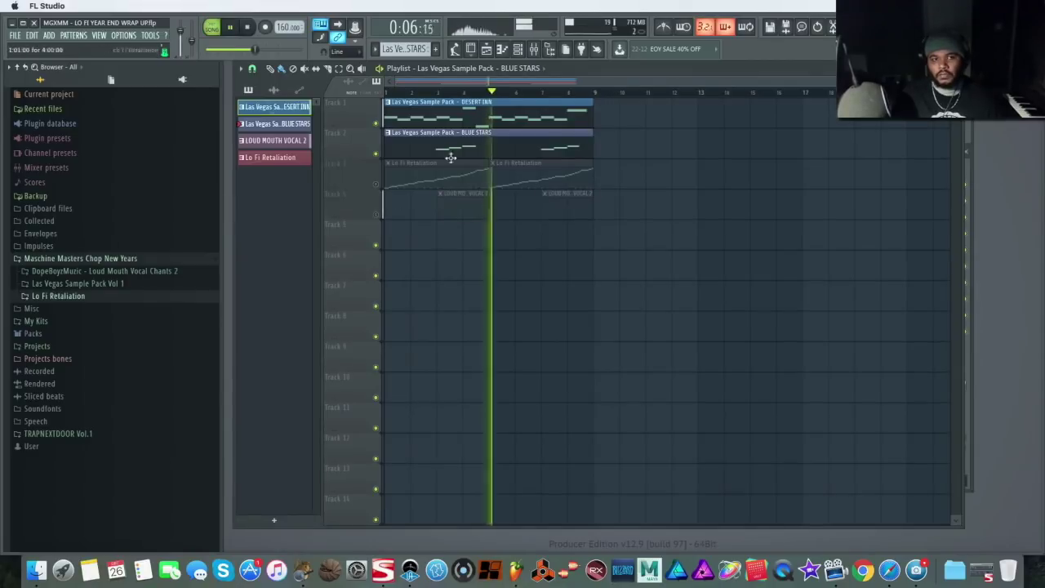
pyautogui.click(542, 50)
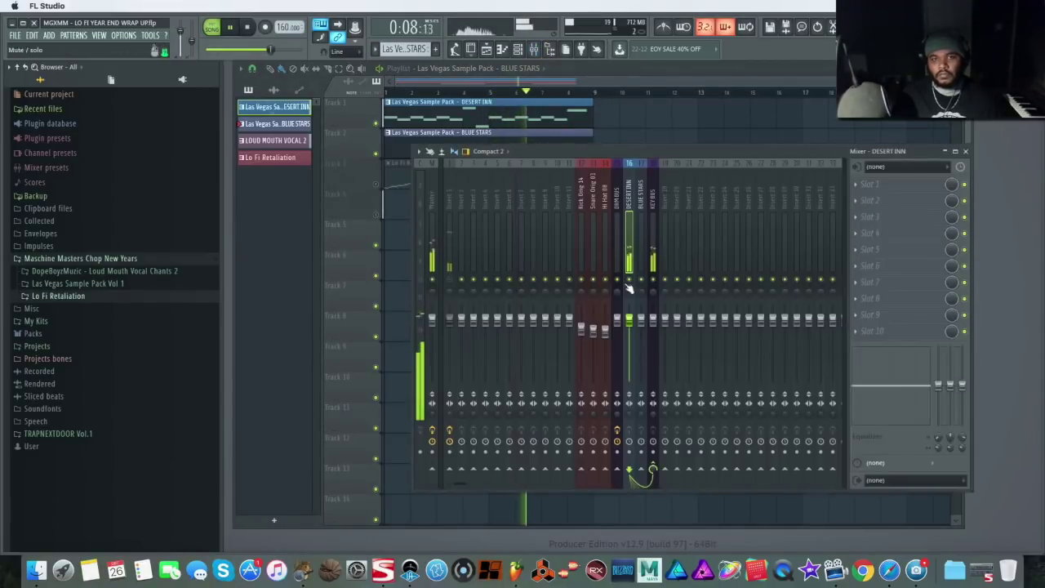
pyautogui.moveTo(629, 319); pyautogui.dragTo(629, 326)
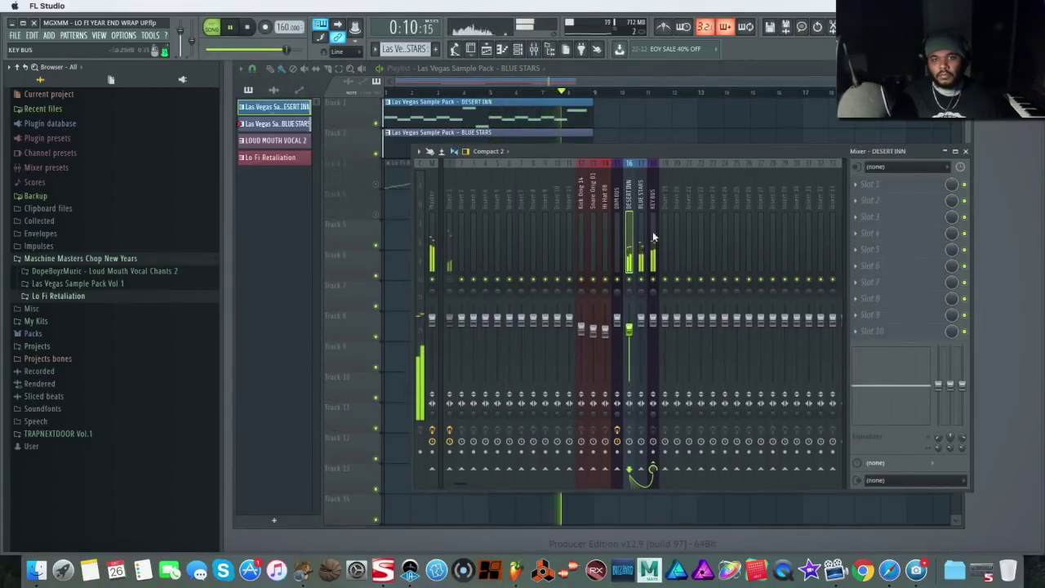
pyautogui.moveTo(938, 385); pyautogui.dragTo(938, 425)
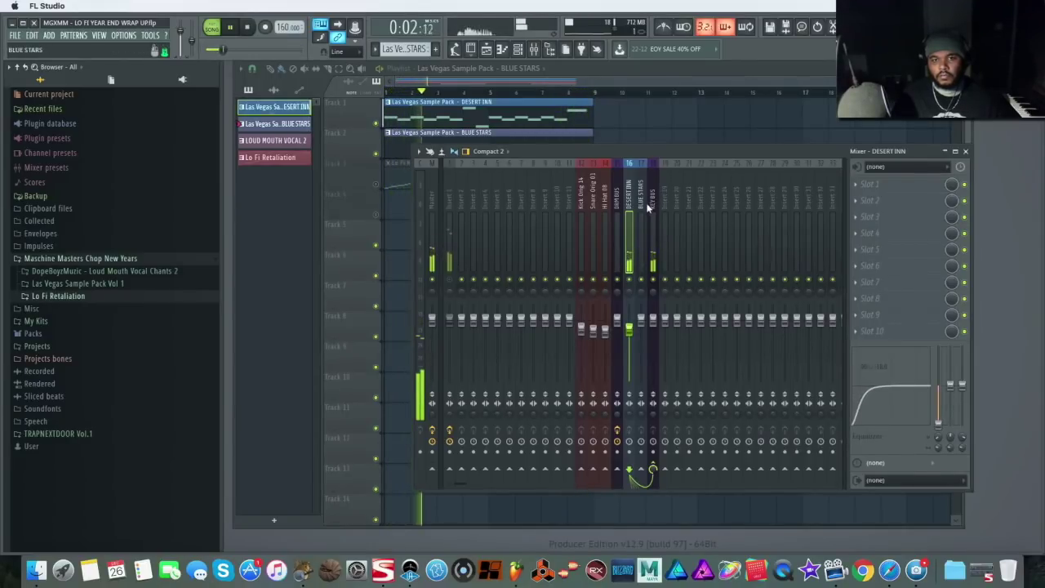
# Cut the BLUE STARS mixer track's low EQ band to minimum with a higher cutoff frequency, and stop playback.
pyautogui.click(641, 319)
pyautogui.moveTo(938, 414)
pyautogui.mouseDown()
pyautogui.moveTo(938, 428)
pyautogui.moveTo(938, 411)
pyautogui.mouseUp()
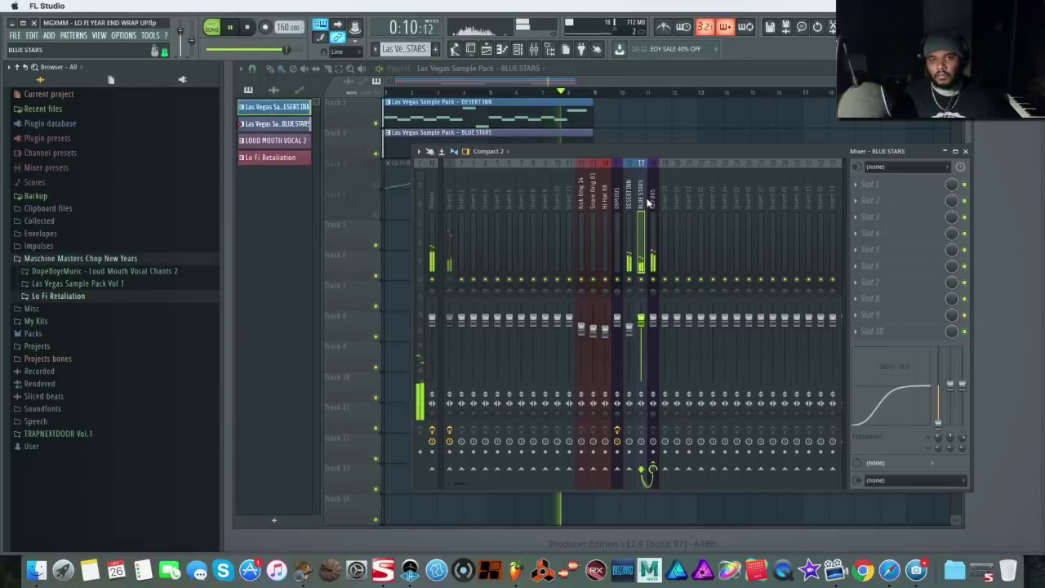
pyautogui.press('space')
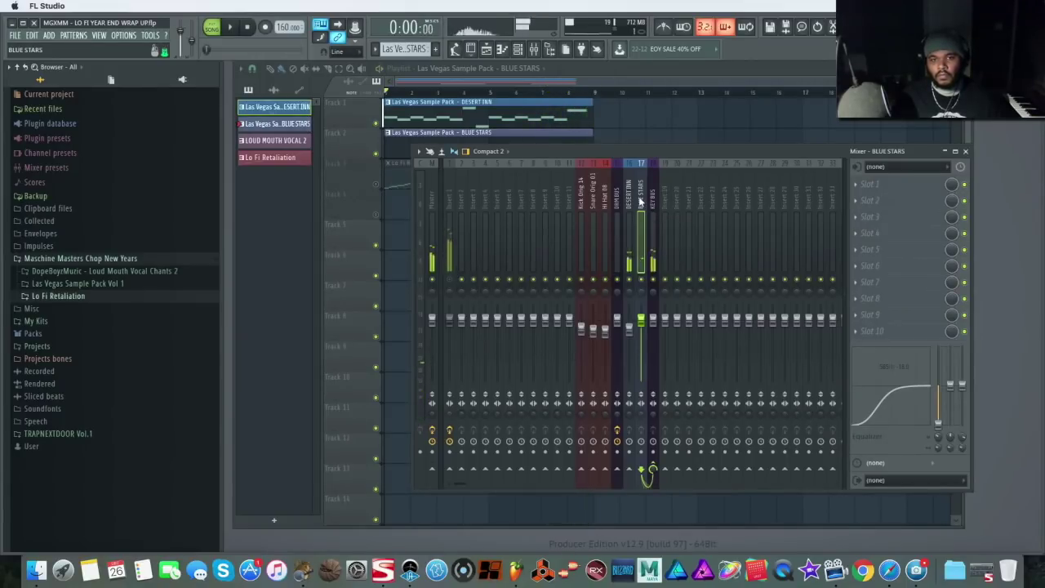
# Load Fruity Peak Controller in the first effect slot of the Kick Orig 14 mixer track.
pyautogui.click(653, 196)
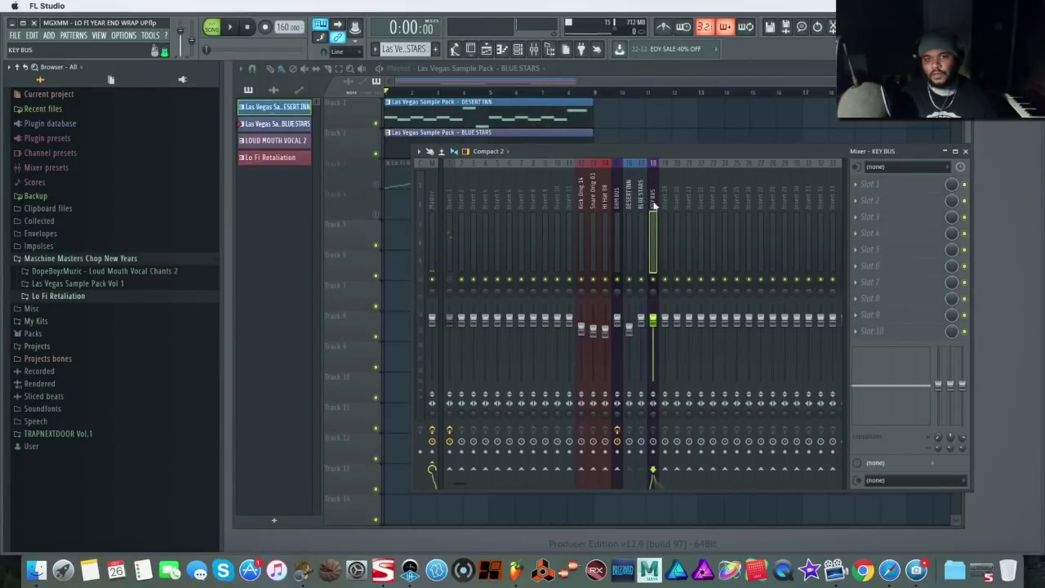
pyautogui.click(578, 196)
pyautogui.click(851, 194)
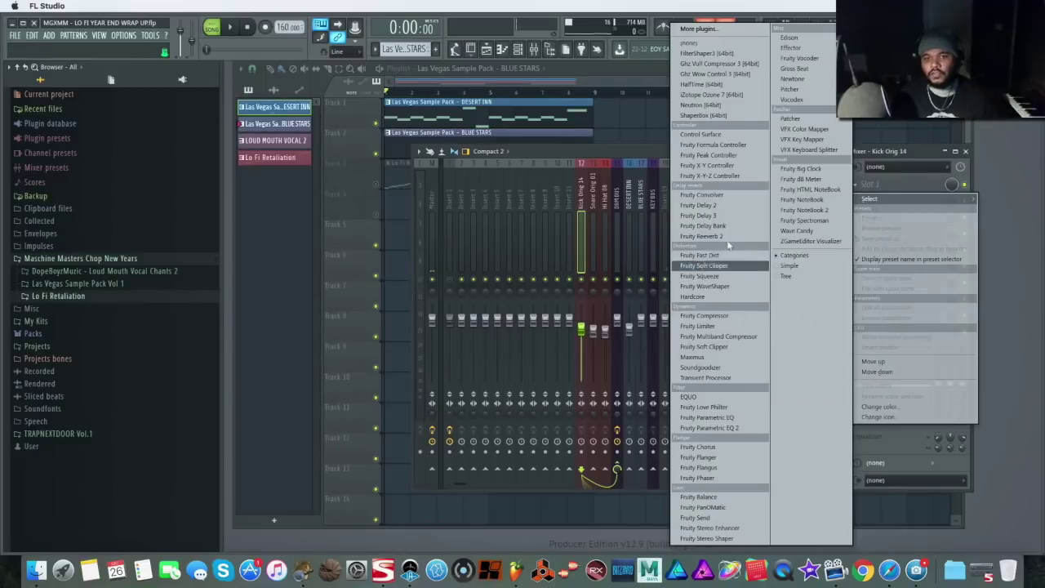
# Link the KEY BUS volume to the internal controller Peak ctrl - Peak with the Inverted mapping formula.
pyautogui.click(653, 320)
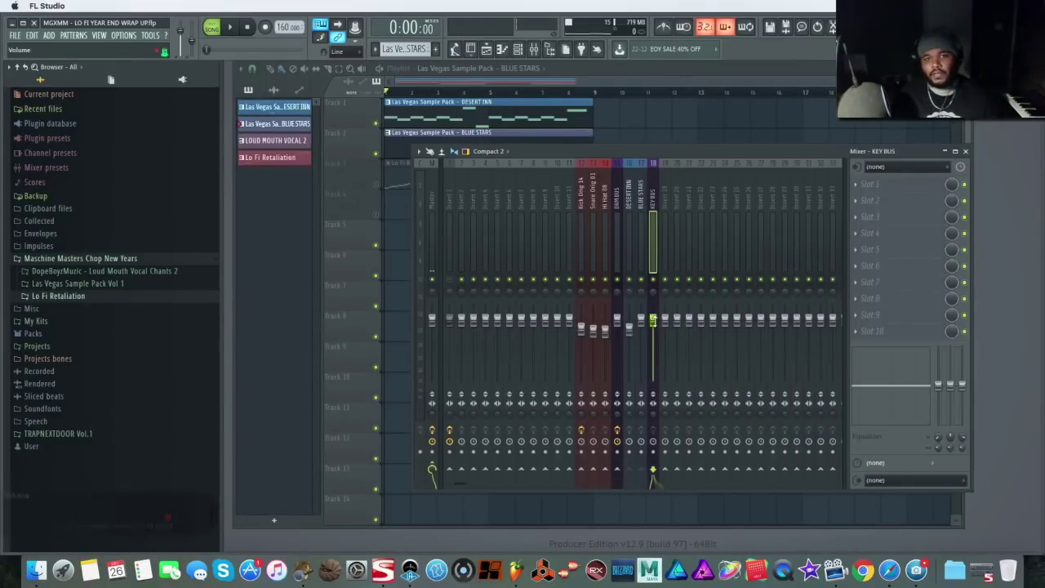
pyautogui.rightClick(653, 320)
pyautogui.click(688, 411)
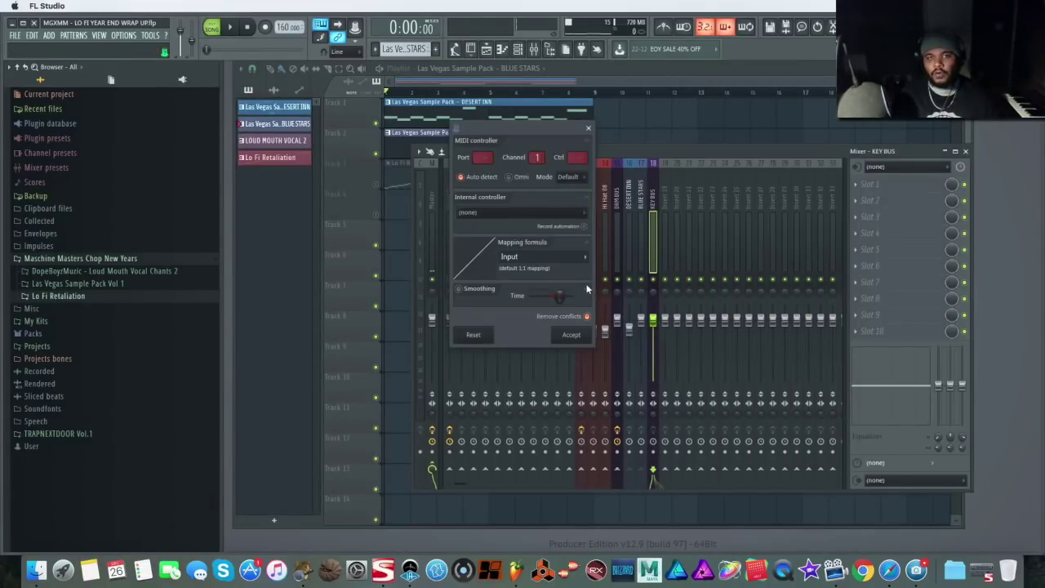
pyautogui.click(569, 214)
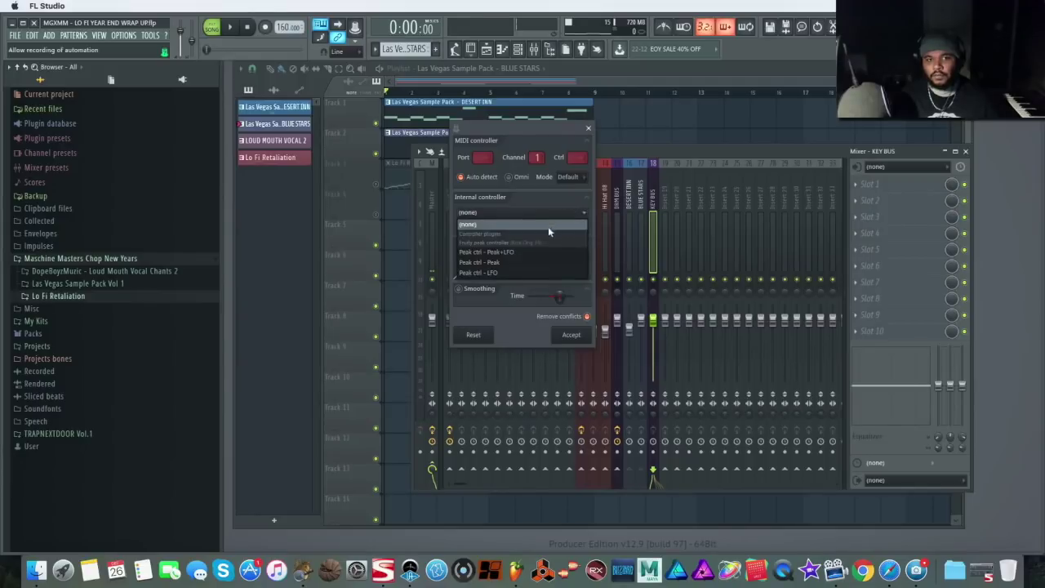
pyautogui.click(522, 263)
pyautogui.click(585, 268)
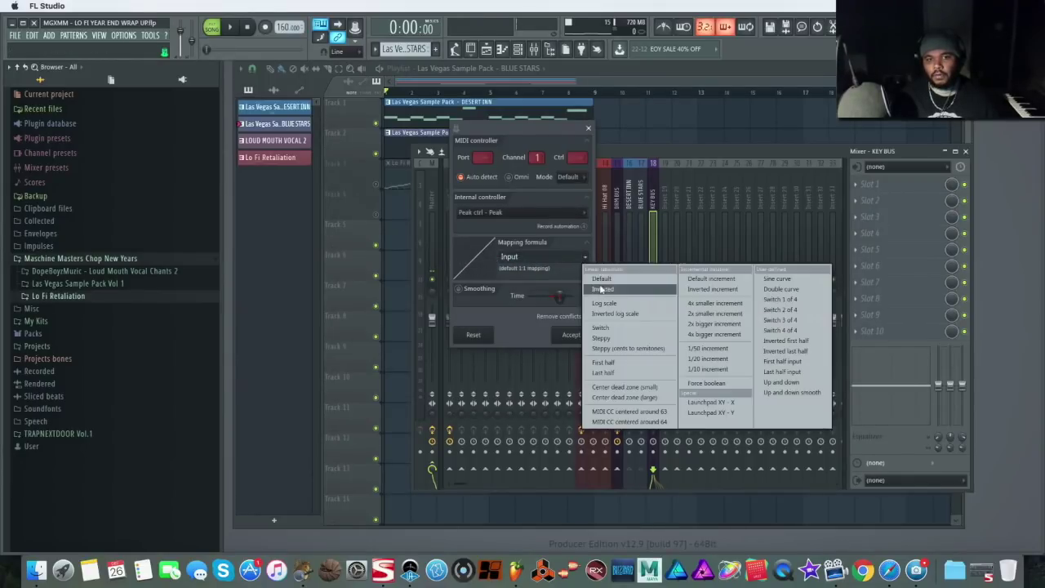
pyautogui.click(610, 290)
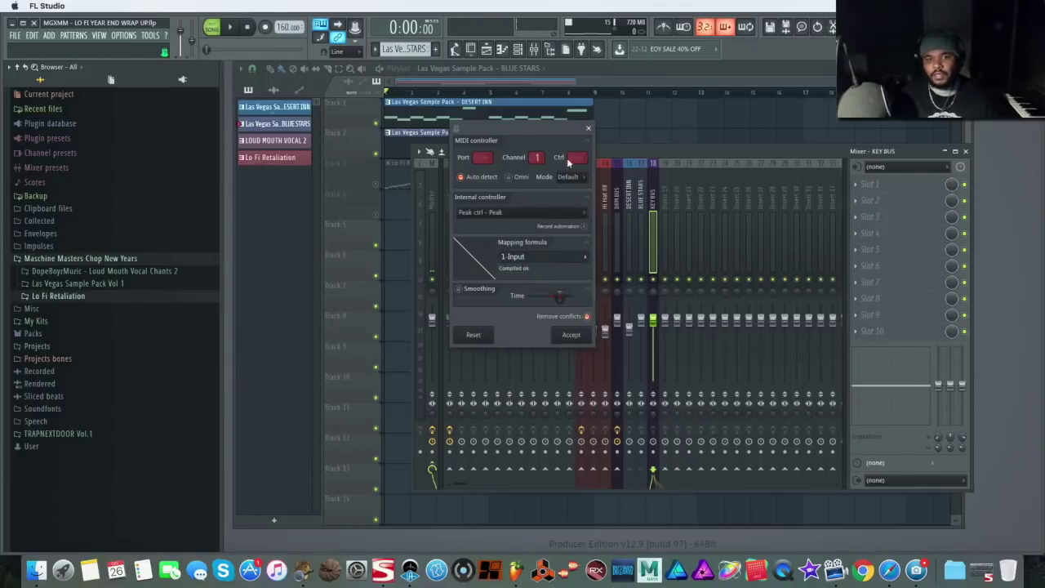
pyautogui.click(571, 335)
# Adjust the peak base and volume of the kick's Fruity Peak Controller during playback, and close the plugin.
pyautogui.click(586, 199)
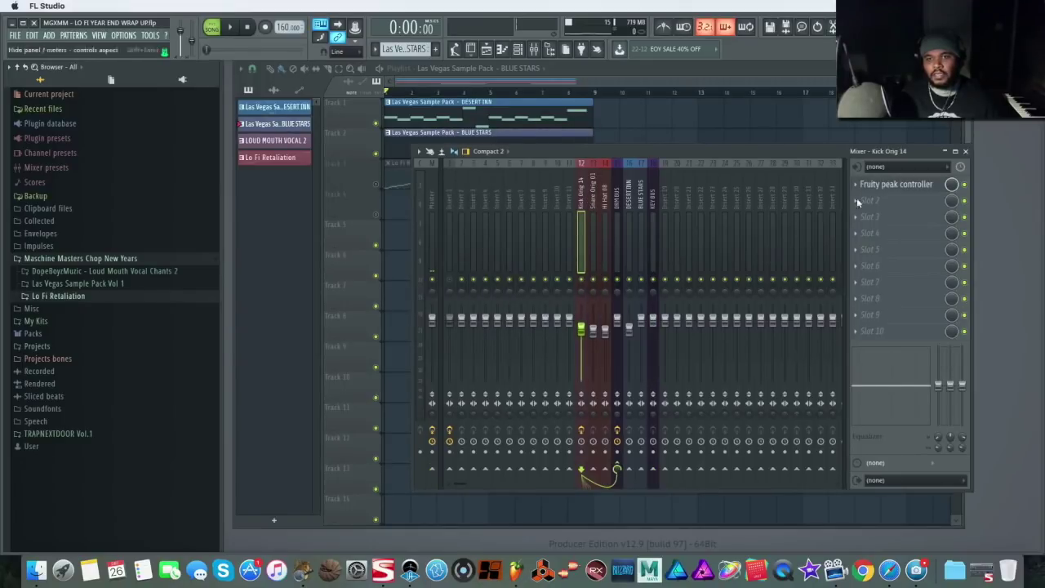
pyautogui.click(910, 186)
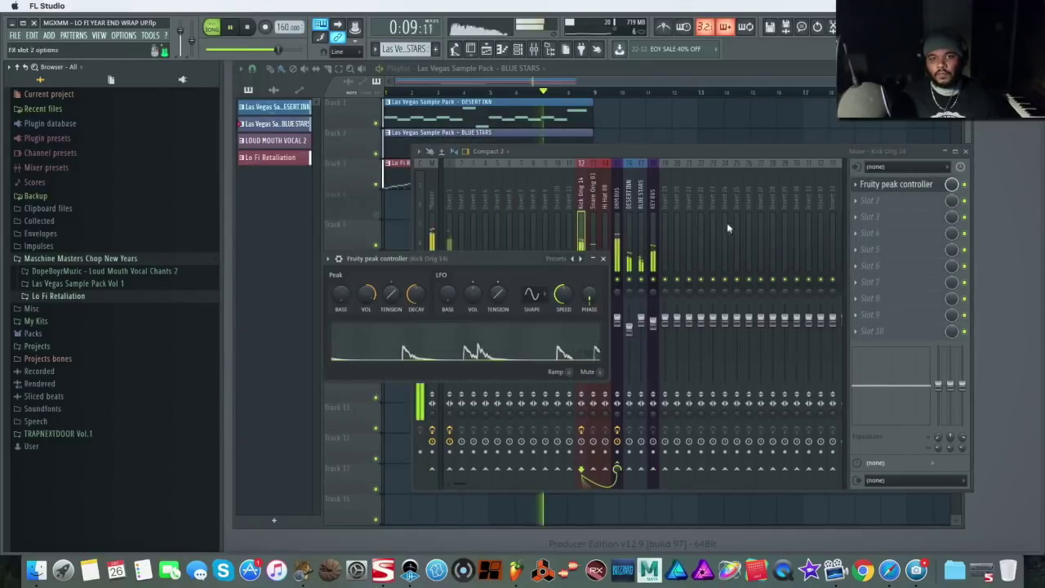
pyautogui.moveTo(345, 297); pyautogui.dragTo(368, 292)
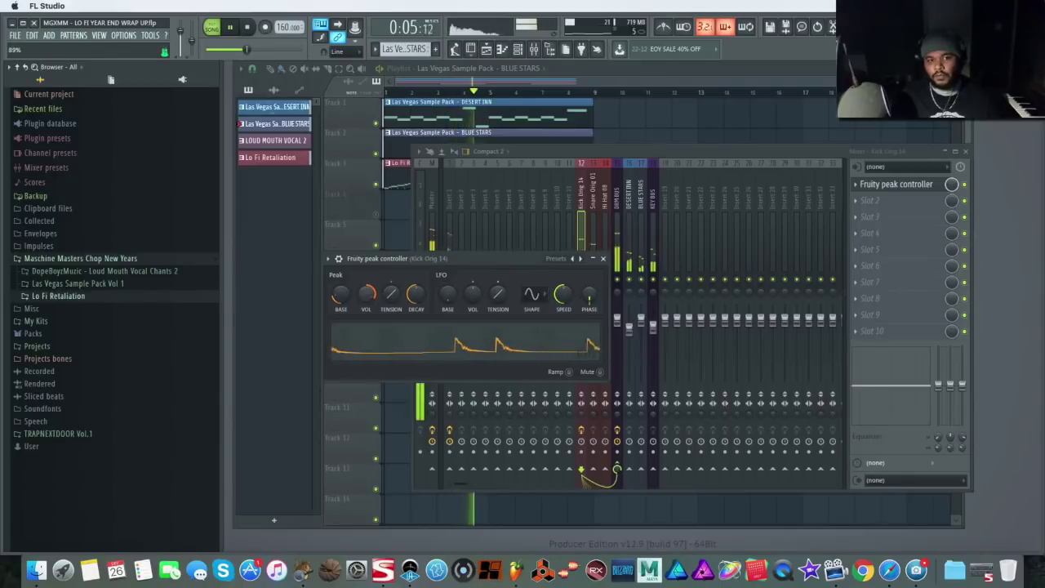
pyautogui.press('space')
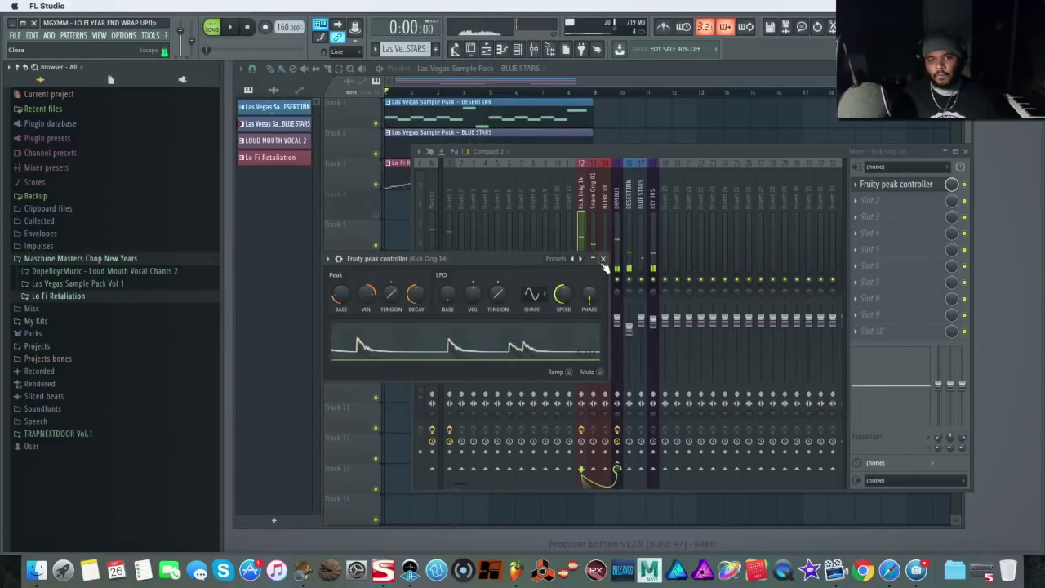
pyautogui.click(602, 258)
# Reset the Hi Hat 08 mixer track's volume to its default and play the arrangement.
pyautogui.click(606, 224)
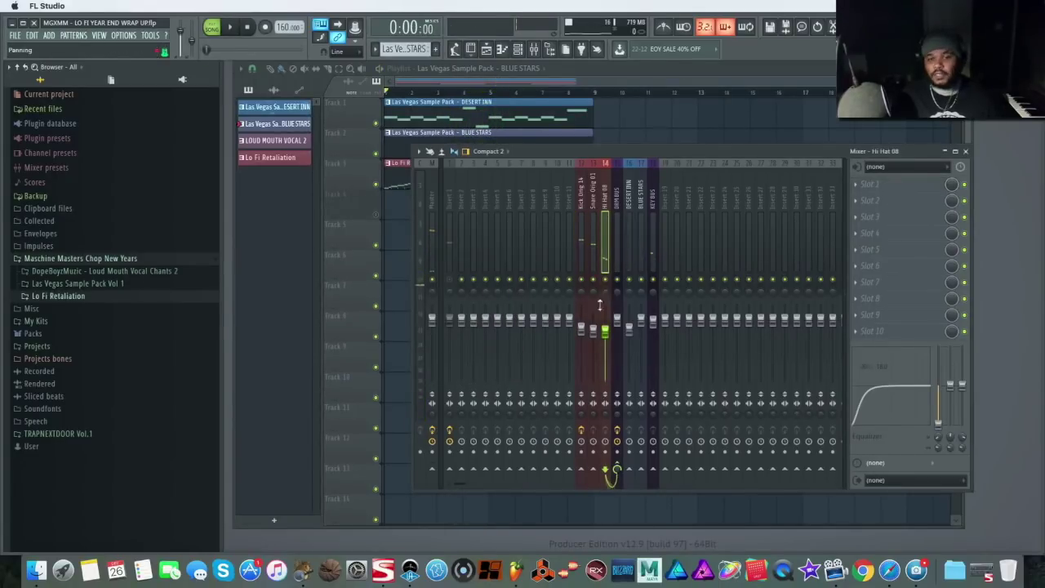
pyautogui.rightClick(604, 330)
pyautogui.click(617, 339)
pyautogui.press('space')
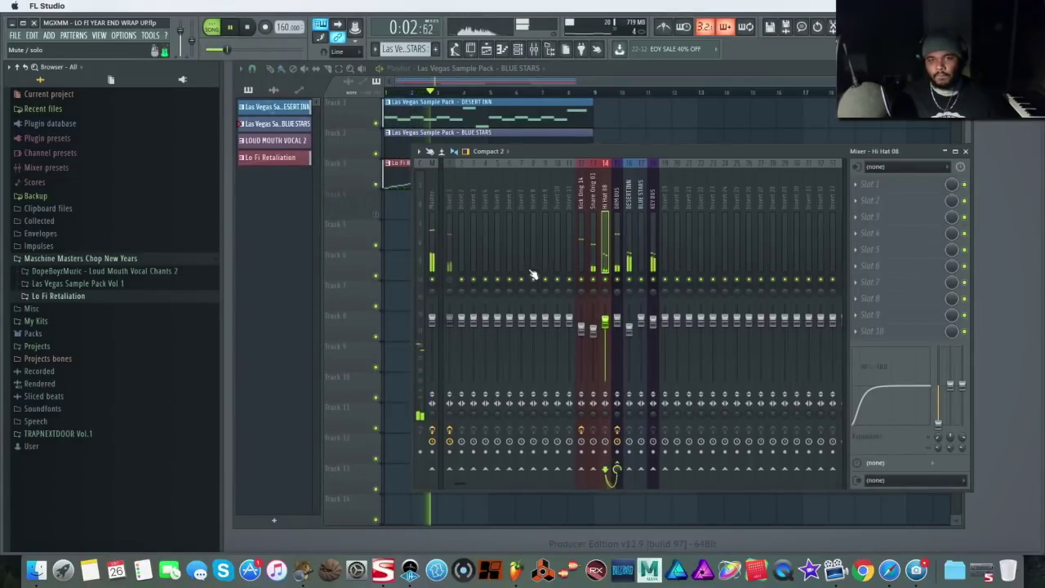
# Raise the BLUE STARS mixer track's volume to about 104% and stop playback.
pyautogui.moveTo(653, 333); pyautogui.dragTo(605, 328)
pyautogui.click(641, 318)
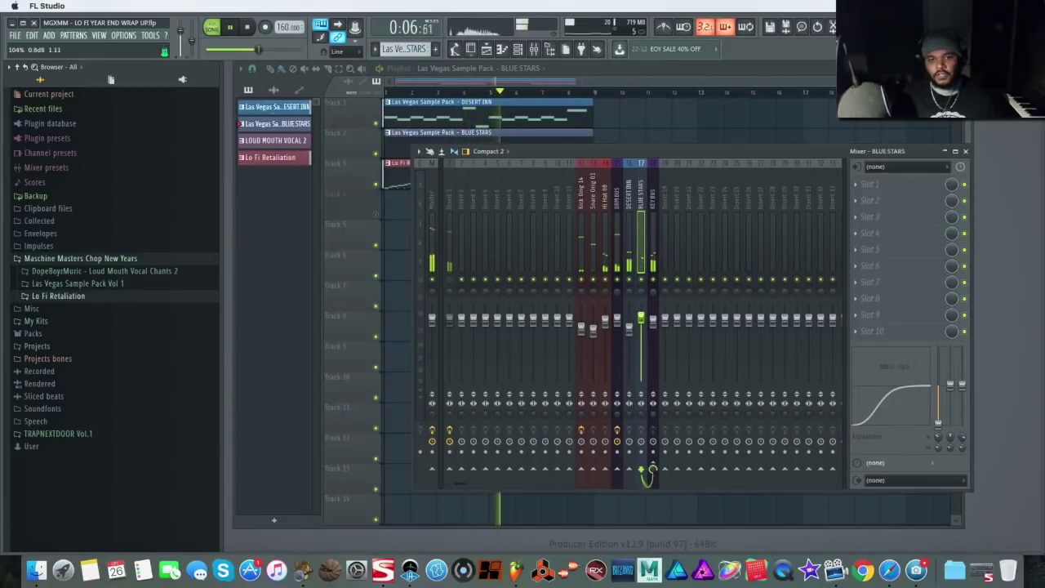
pyautogui.press('space')
# Load Ghz Wow Control 3 in the first effect slot of the KEY BUS track.
pyautogui.click(651, 196)
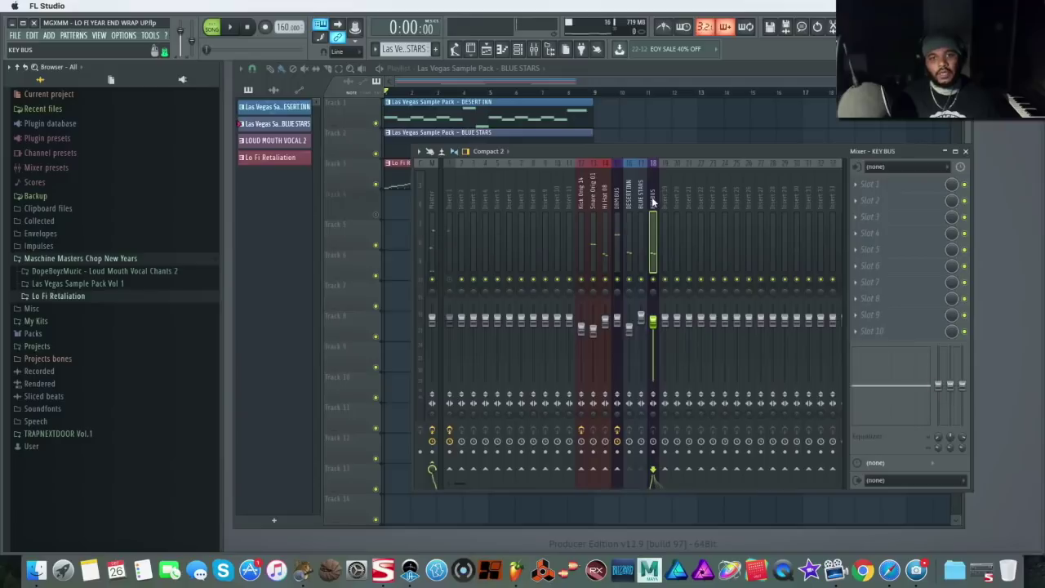
pyautogui.click(854, 186)
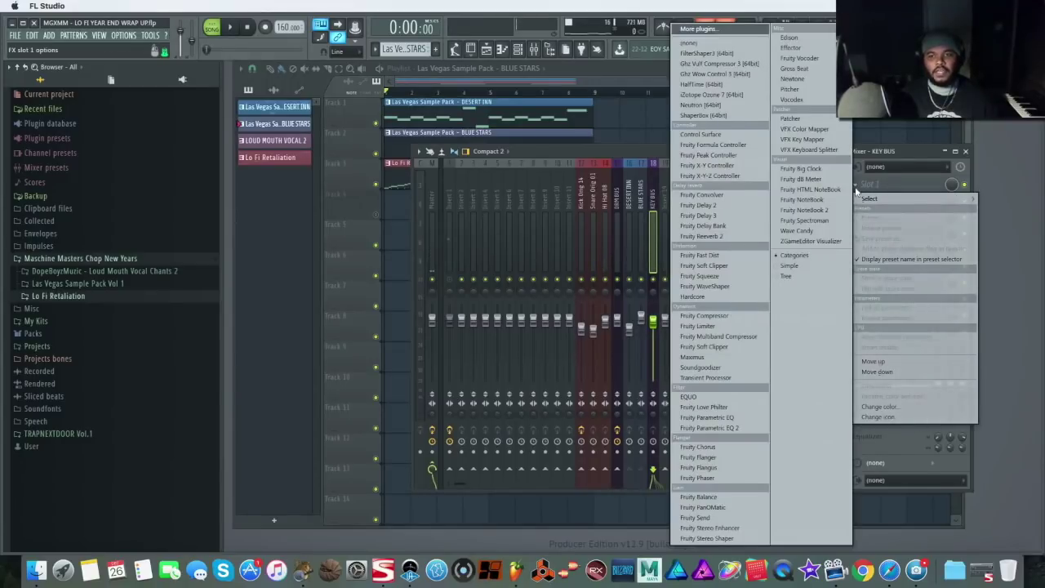
pyautogui.click(715, 74)
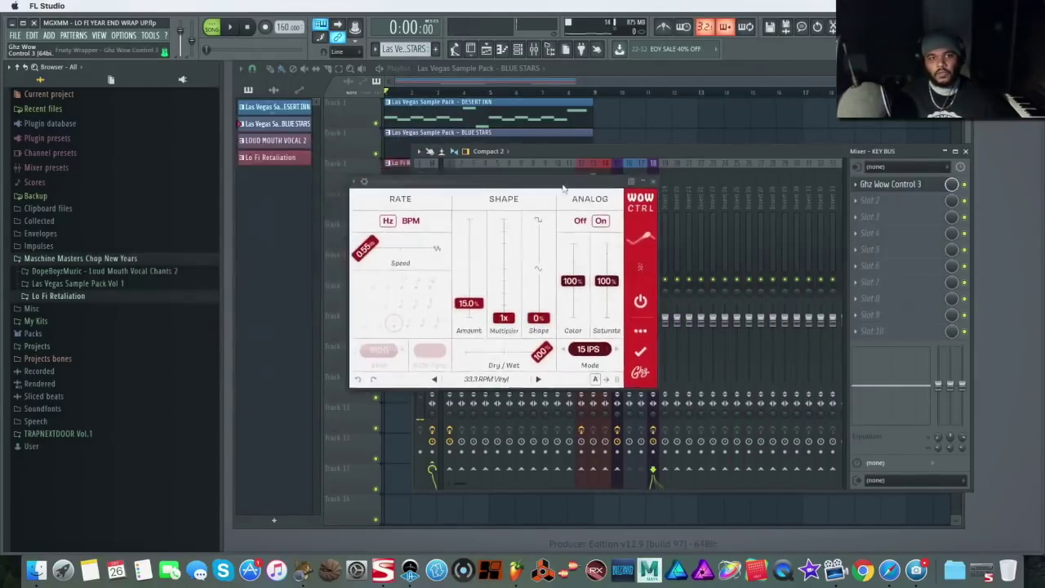
# Choose the Tape preset Wobbly 15 IPS in Wow Control, audition it with the arrangement, and close the plugin.
pyautogui.click(556, 386)
pyautogui.click(425, 269)
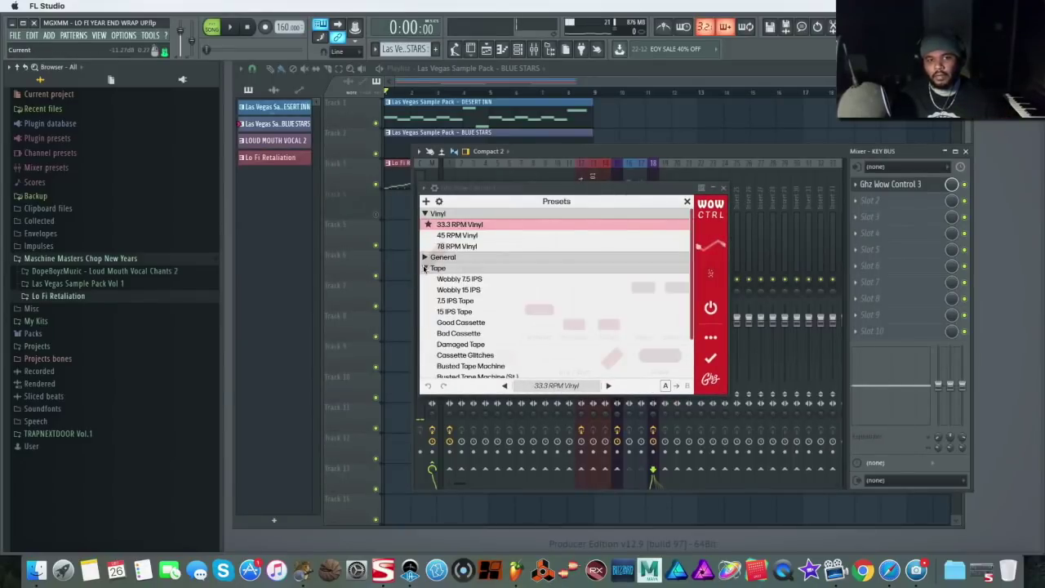
pyautogui.click(459, 290)
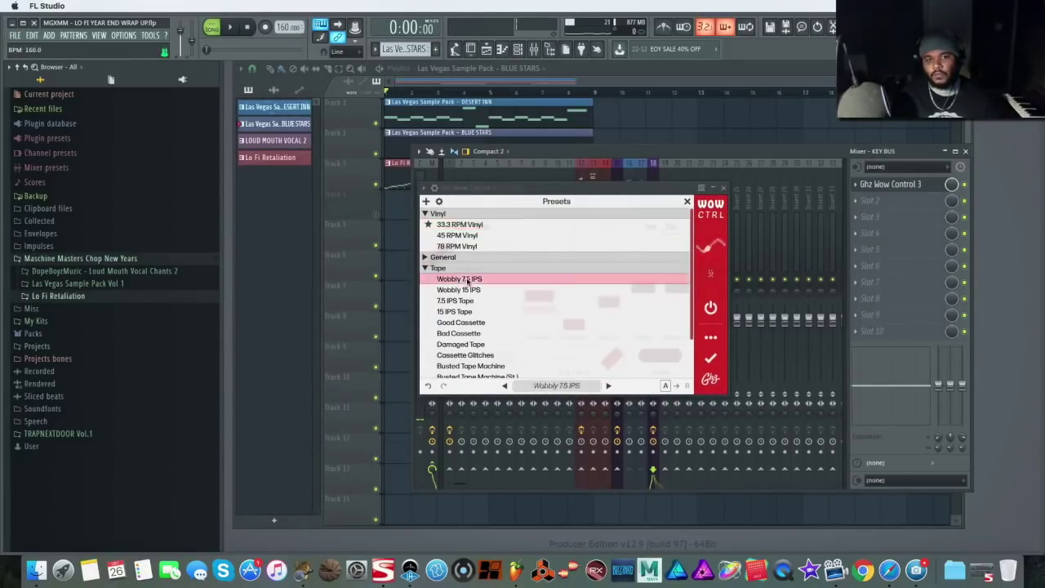
pyautogui.press('space')
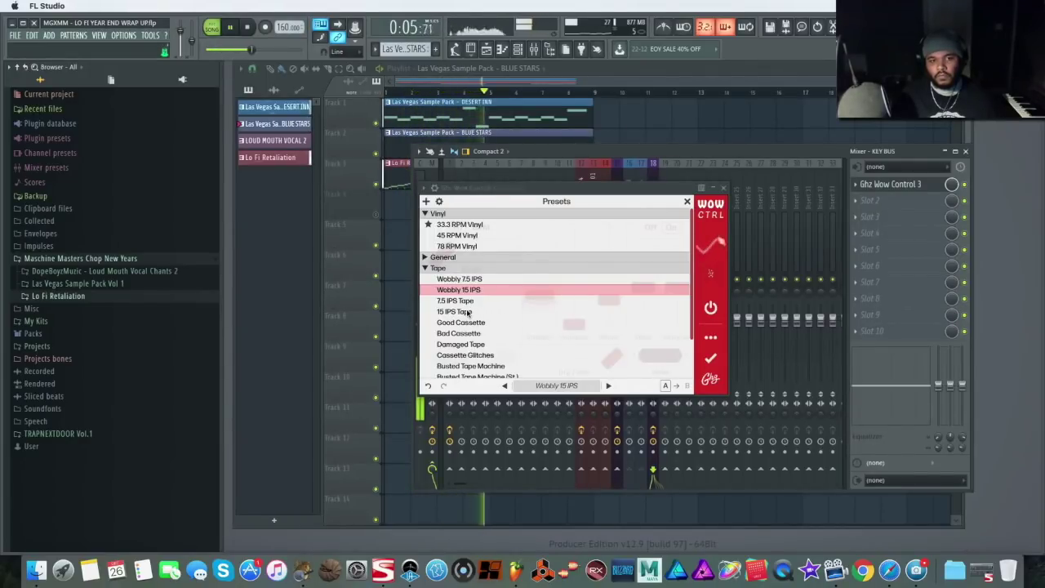
pyautogui.press('Escape')
pyautogui.press('space')
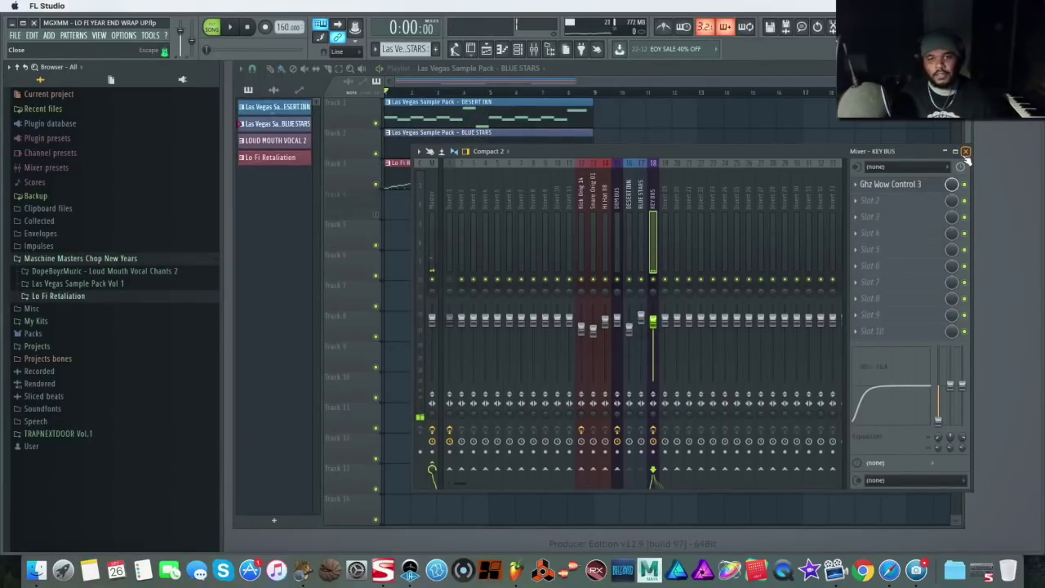
# Route the AAHH, Yaaa and WoOhh vocal channels to mixer track 19 and roll off that track's low frequencies.
pyautogui.click(964, 153)
pyautogui.click(375, 215)
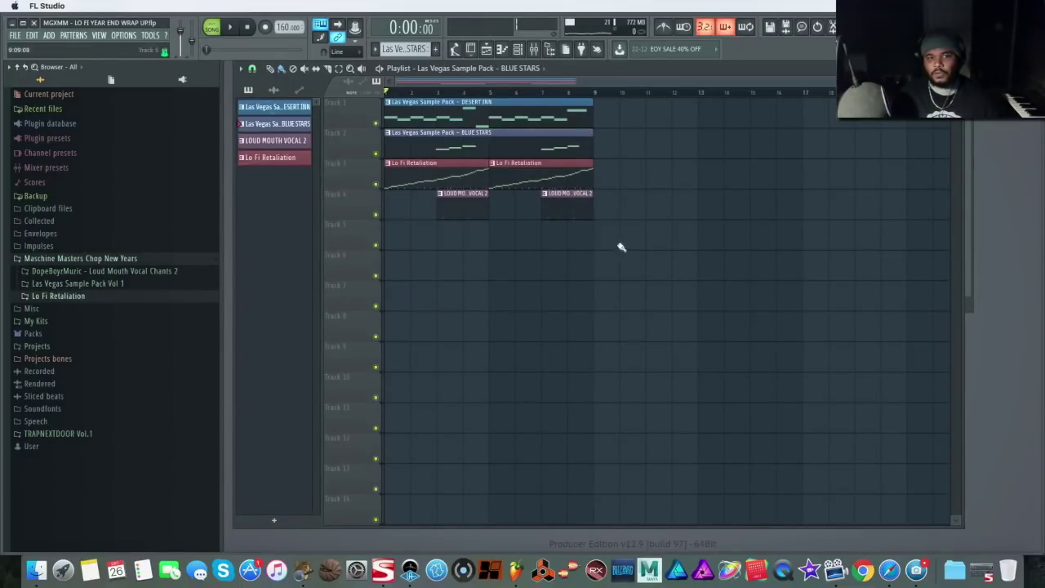
pyautogui.click(524, 50)
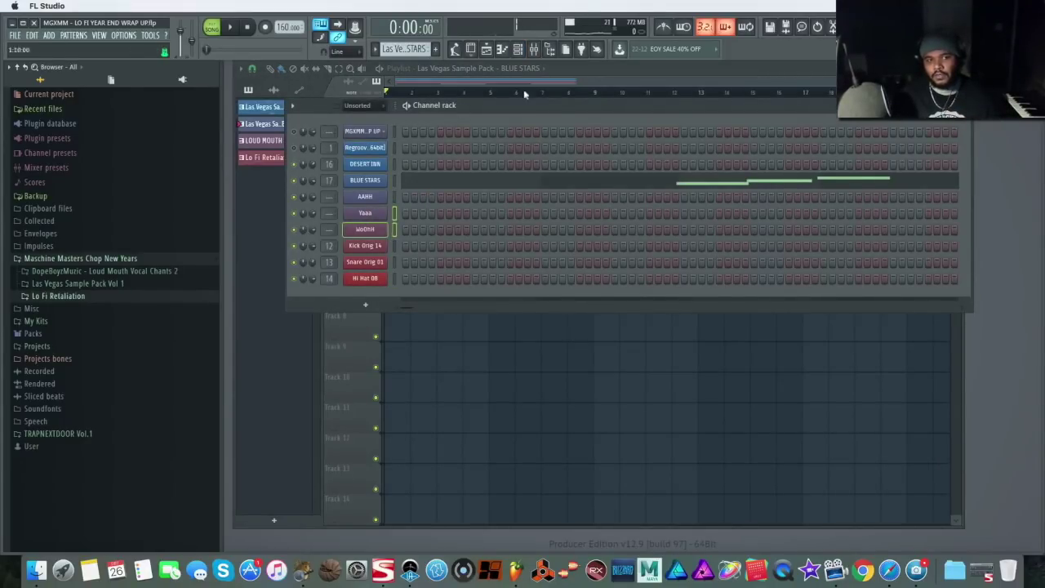
pyautogui.click(533, 50)
pyautogui.press('space')
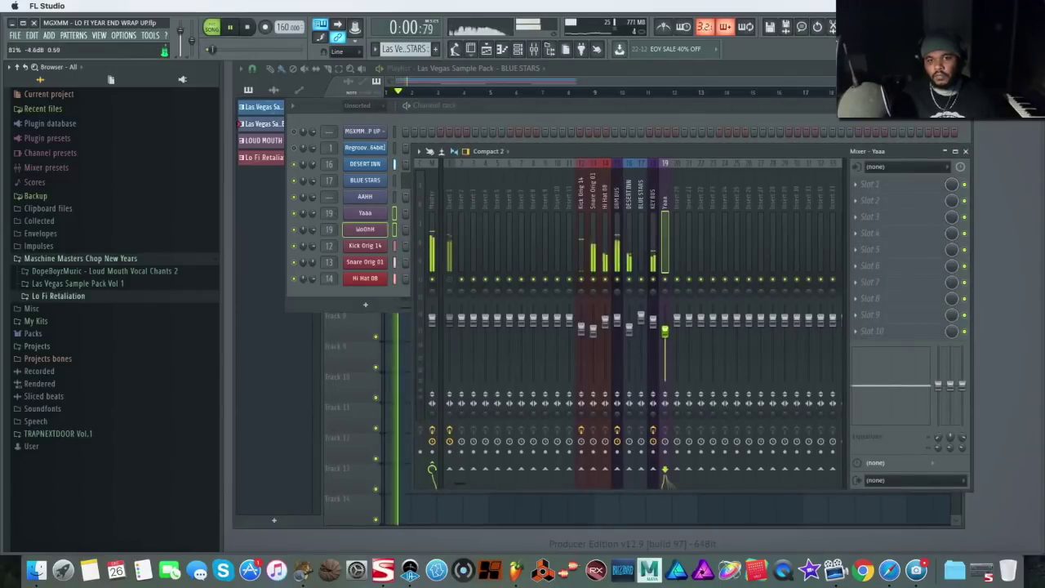
pyautogui.moveTo(940, 387); pyautogui.dragTo(940, 426)
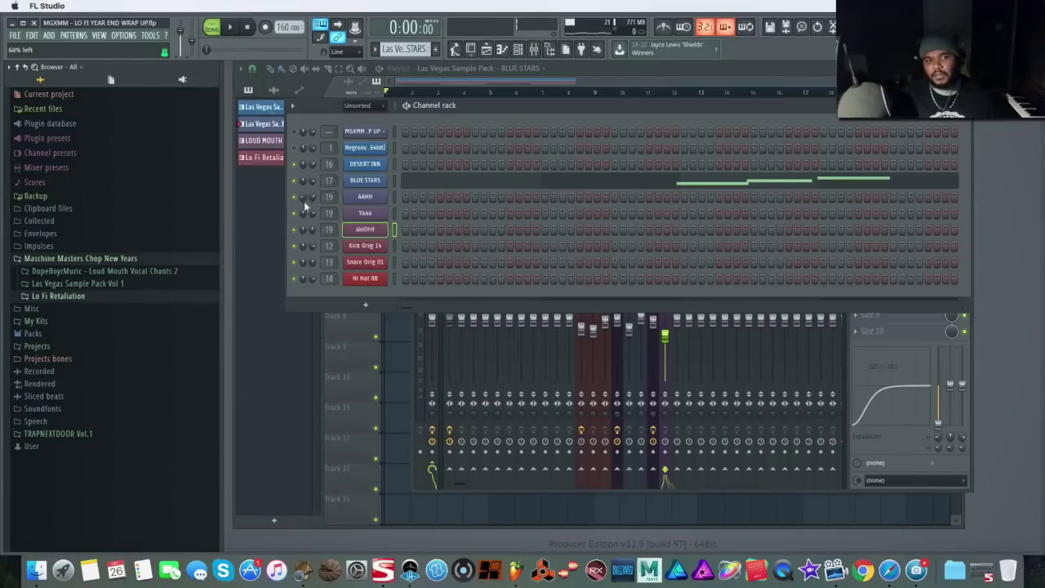
# Audition the vocals in the arrangement, lower the Yaaa mixer track's volume, and stop playback.
pyautogui.press('space')
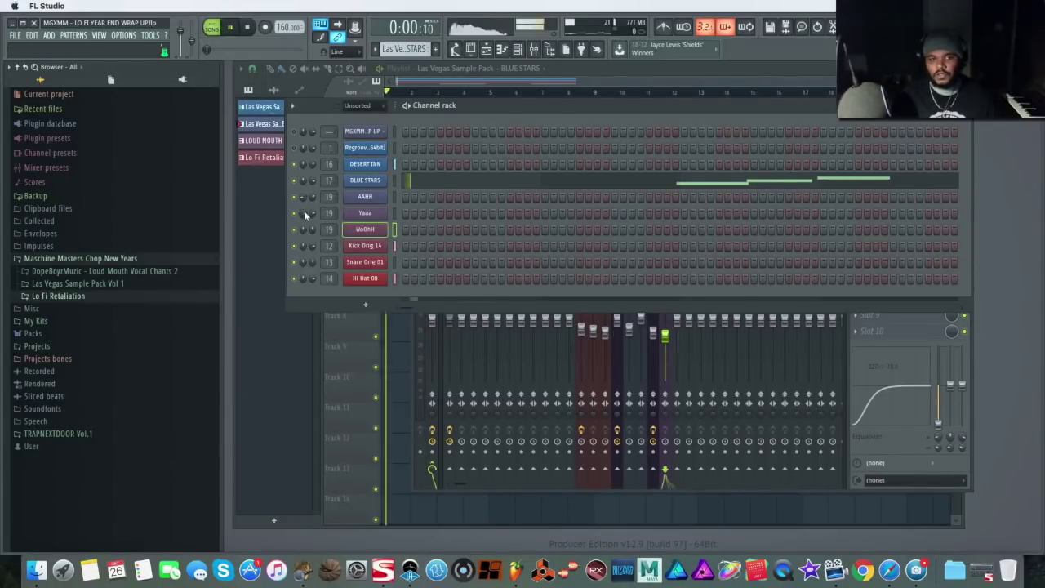
pyautogui.click(518, 51)
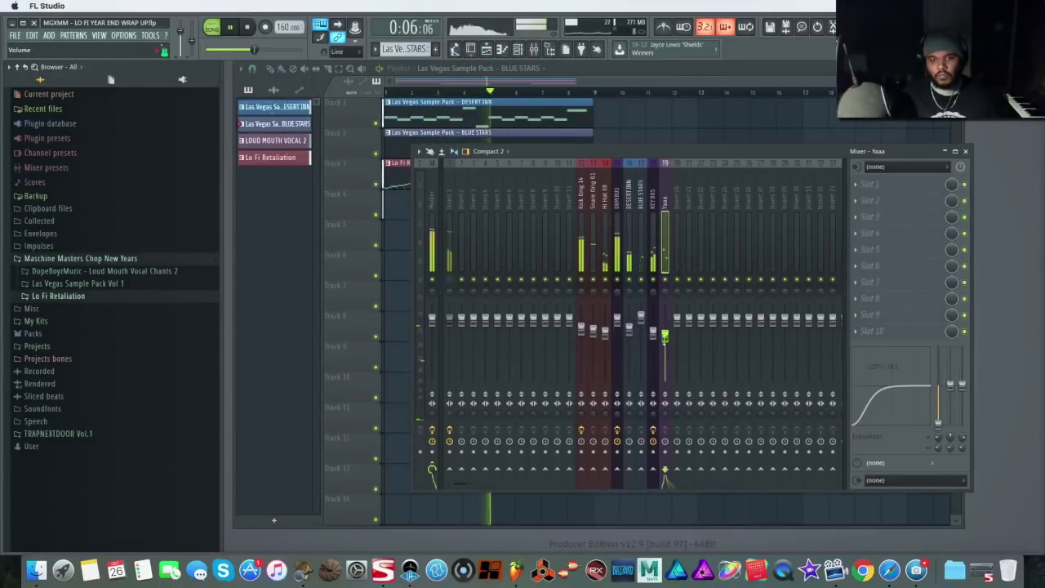
pyautogui.press('space')
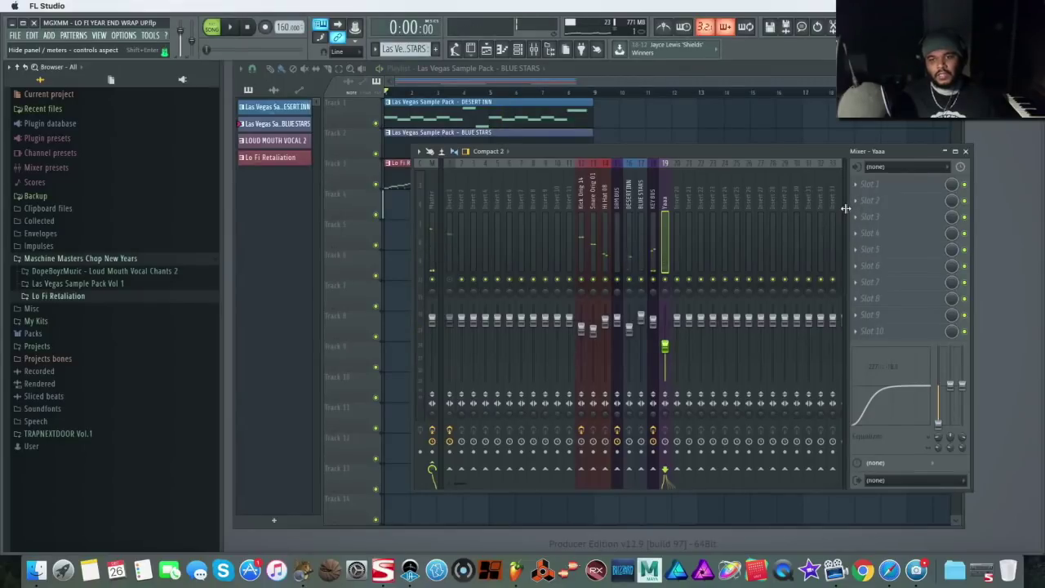
# Load Fruity Convolver in the first slot of Insert 100 with the Evnt - Live Church preset, and name the track REVERB.
pyautogui.click(803, 192)
pyautogui.click(867, 187)
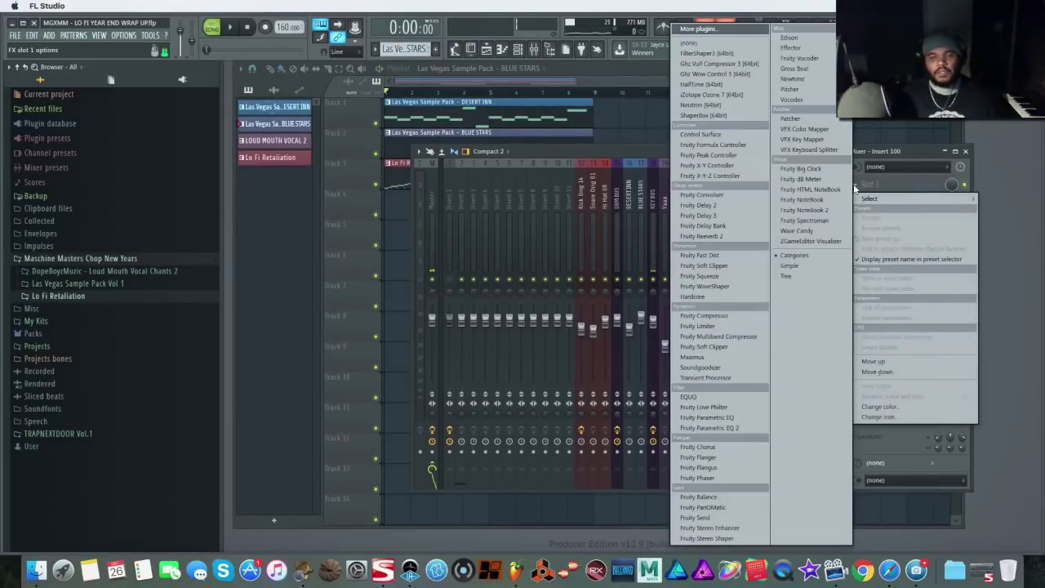
pyautogui.click(701, 195)
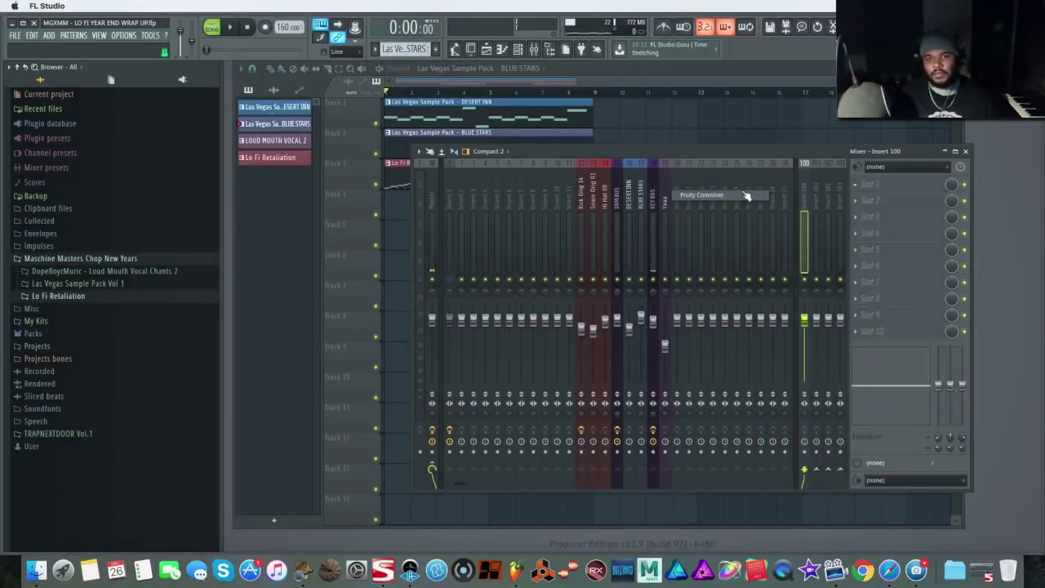
pyautogui.click(611, 148)
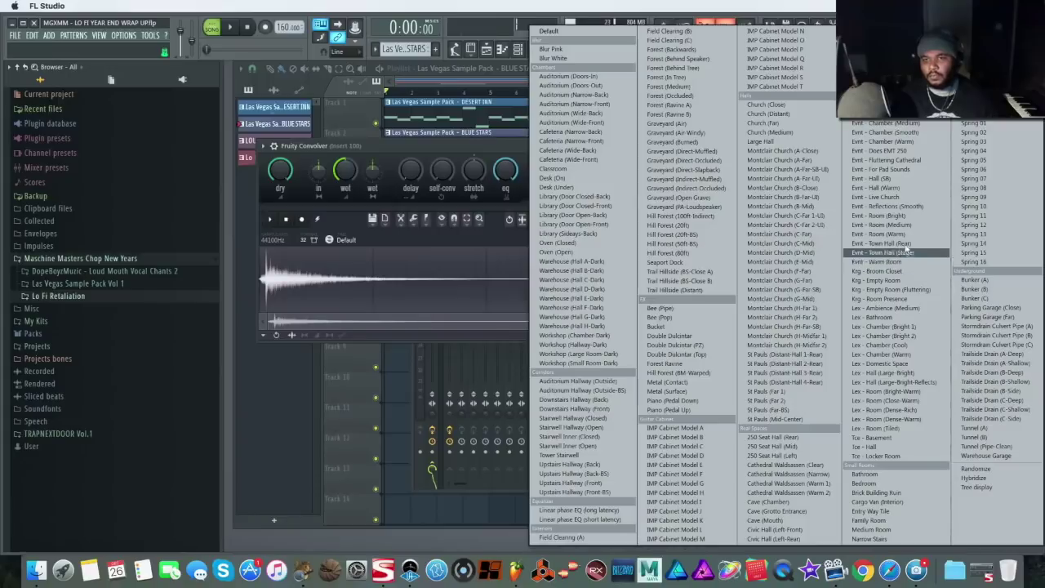
pyautogui.click(877, 197)
pyautogui.click(643, 146)
# Send the KEY BUS track to the REVERB track and play the arrangement.
pyautogui.click(653, 189)
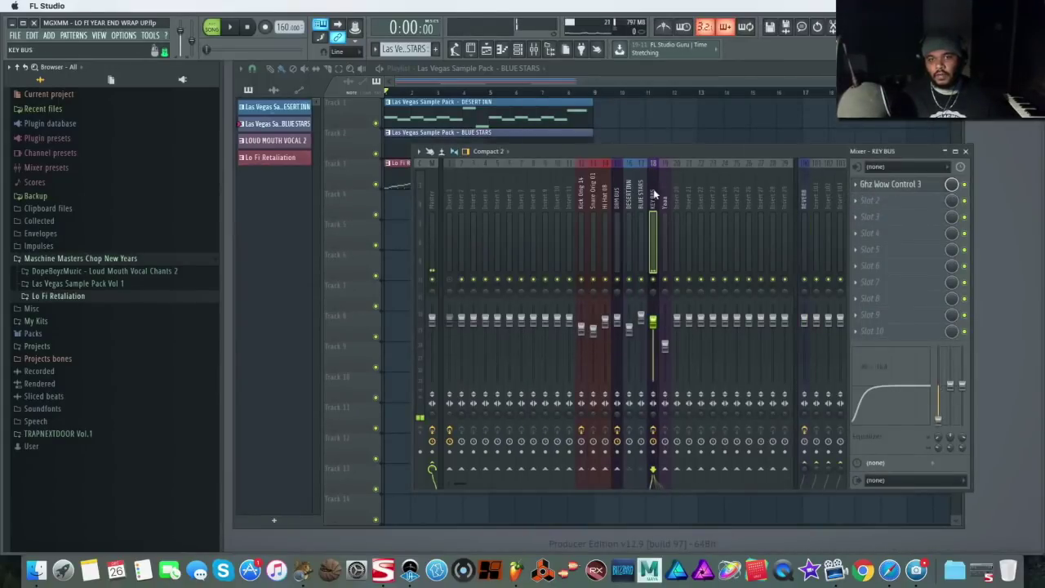
pyautogui.press('space')
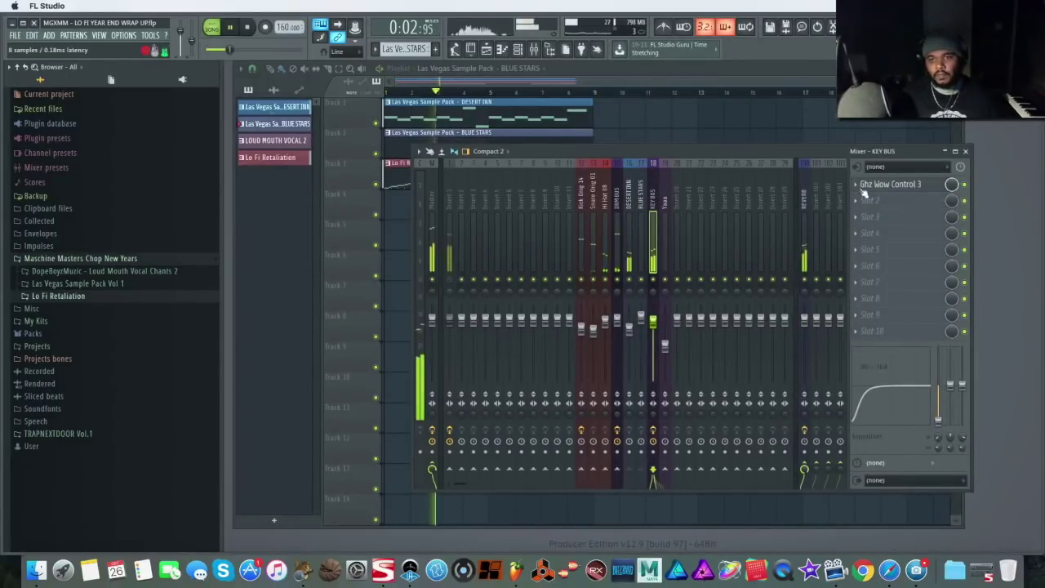
# Audition several Fruity Convolver presets on the REVERB track, choose Lex - Chamber (Warm), and close the plugin.
pyautogui.click(804, 195)
pyautogui.click(886, 183)
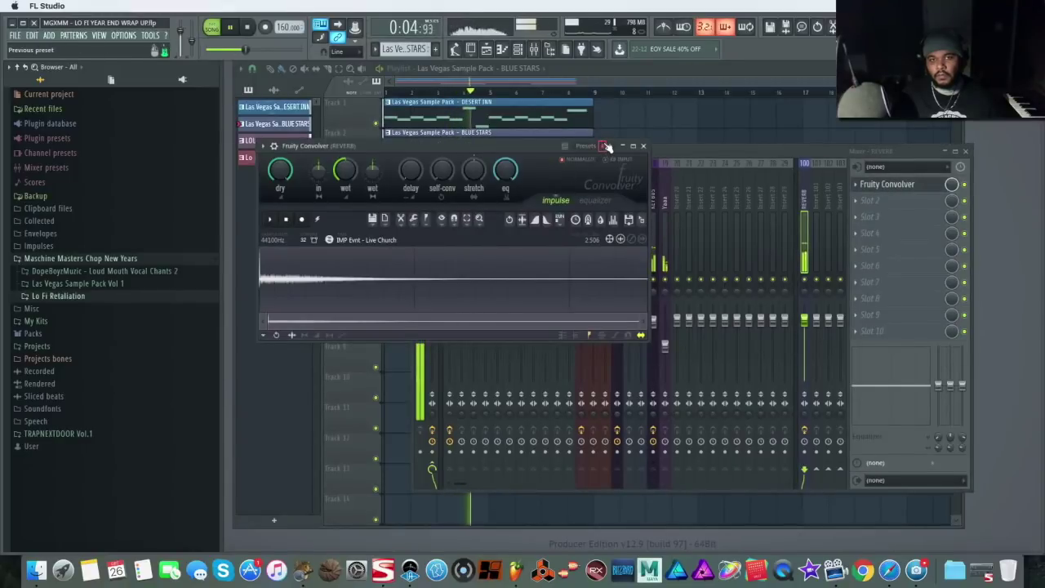
pyautogui.click(610, 146)
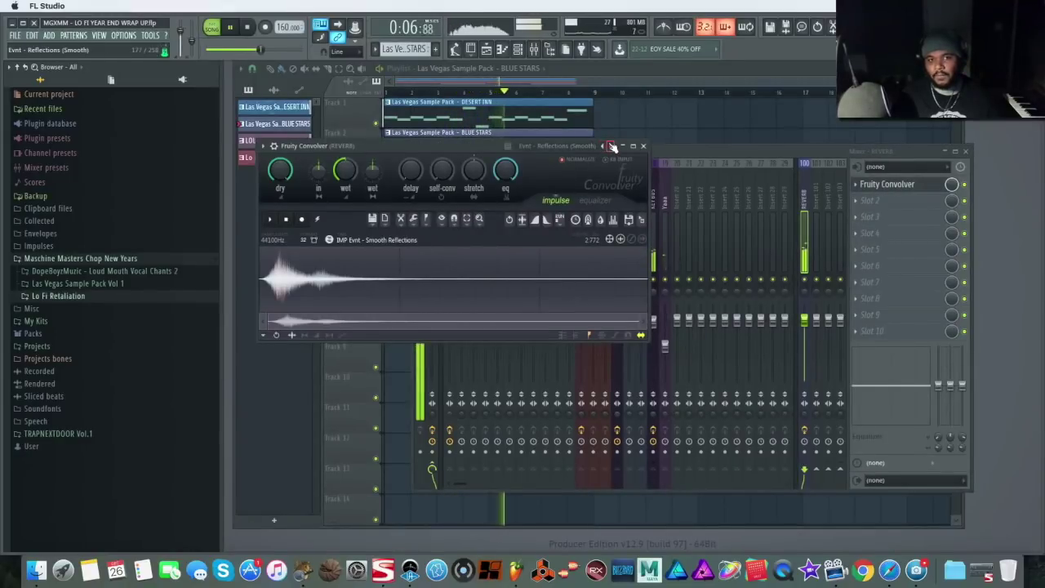
pyautogui.click(611, 146)
pyautogui.click(612, 146)
pyautogui.rightClick(611, 146)
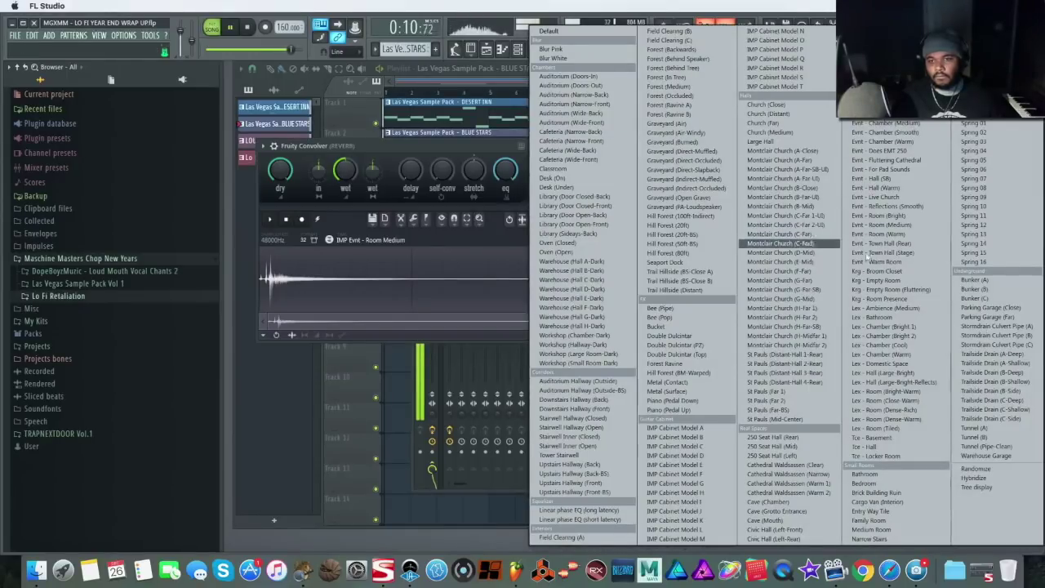
pyautogui.click(916, 356)
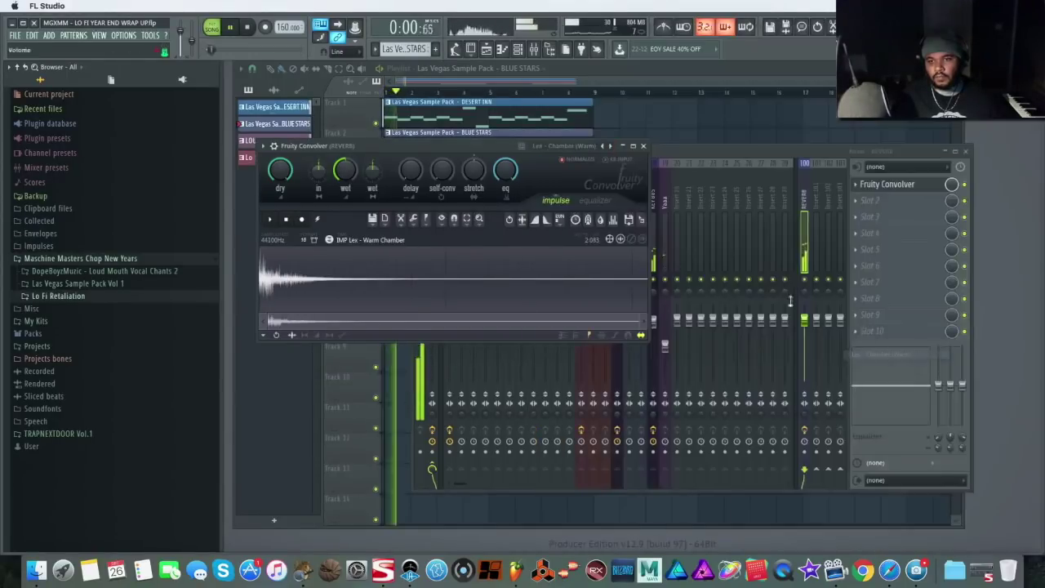
pyautogui.click(644, 148)
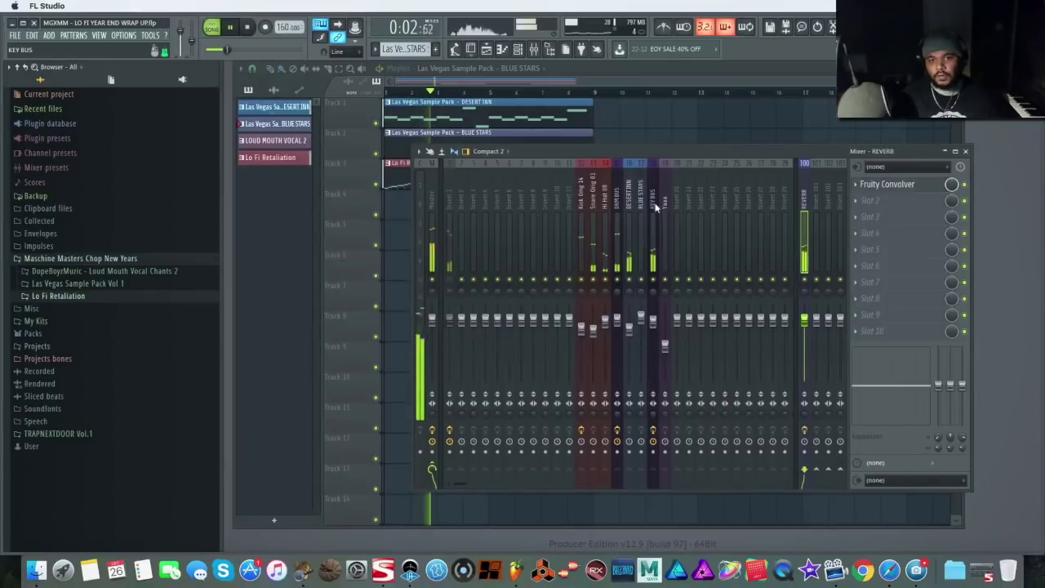
# Adjust the KEY BUS send level to the REVERB track, stop playback, and select the Yaaa track.
pyautogui.click(653, 199)
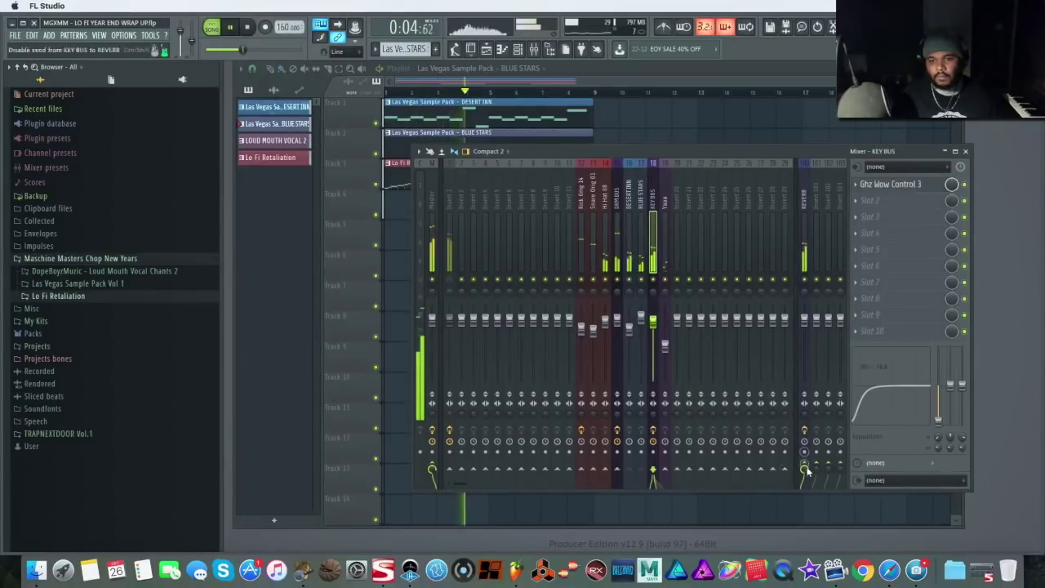
pyautogui.press('space')
pyautogui.click(665, 204)
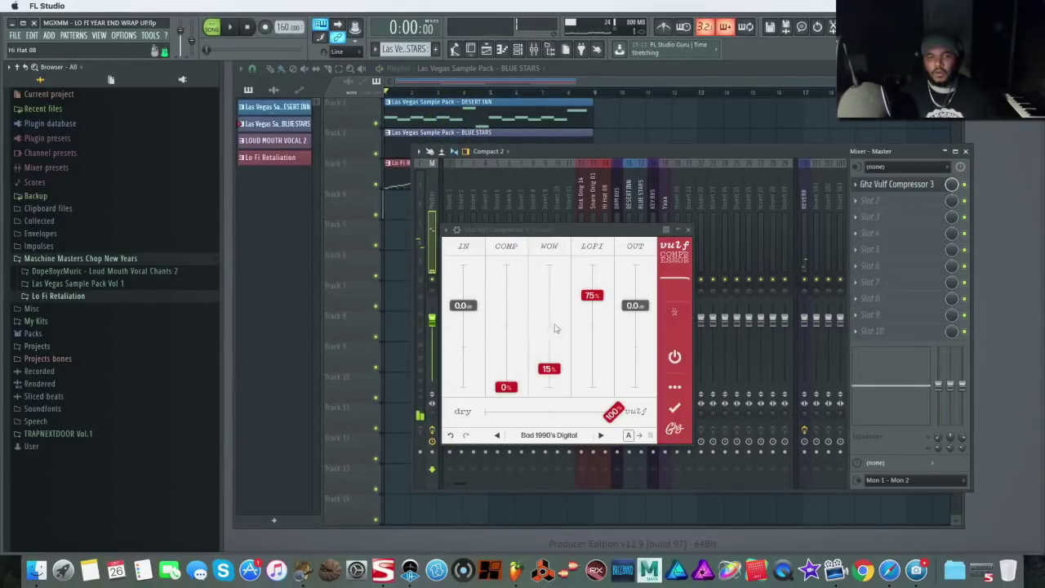
# Set up Ghz Vulf Compressor 3 on the Master track with the Bad 1990's Digital preset and check the DRM BUS and KEY BUS tracks.
pyautogui.click(560, 436)
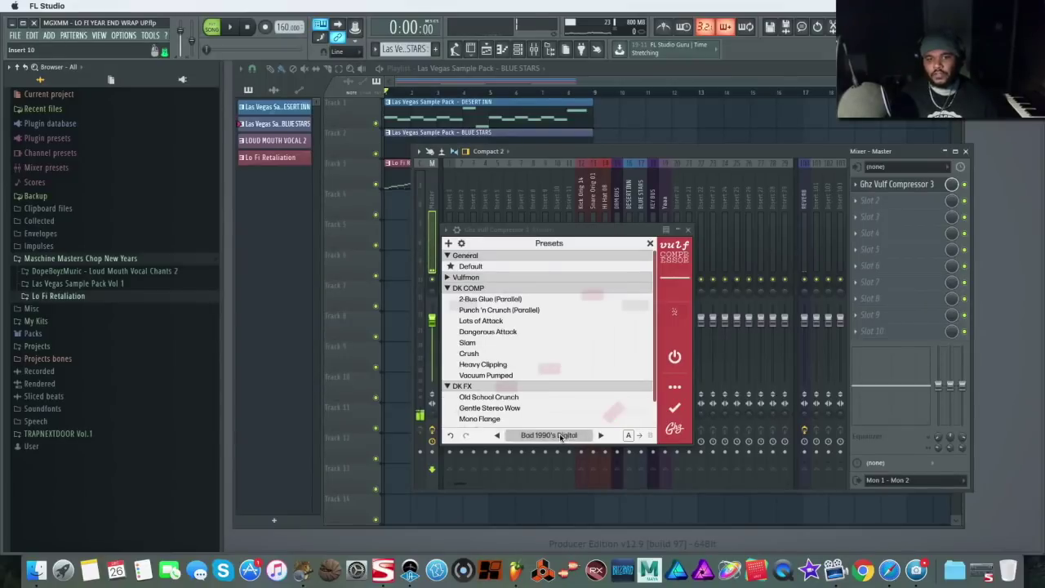
pyautogui.click(614, 189)
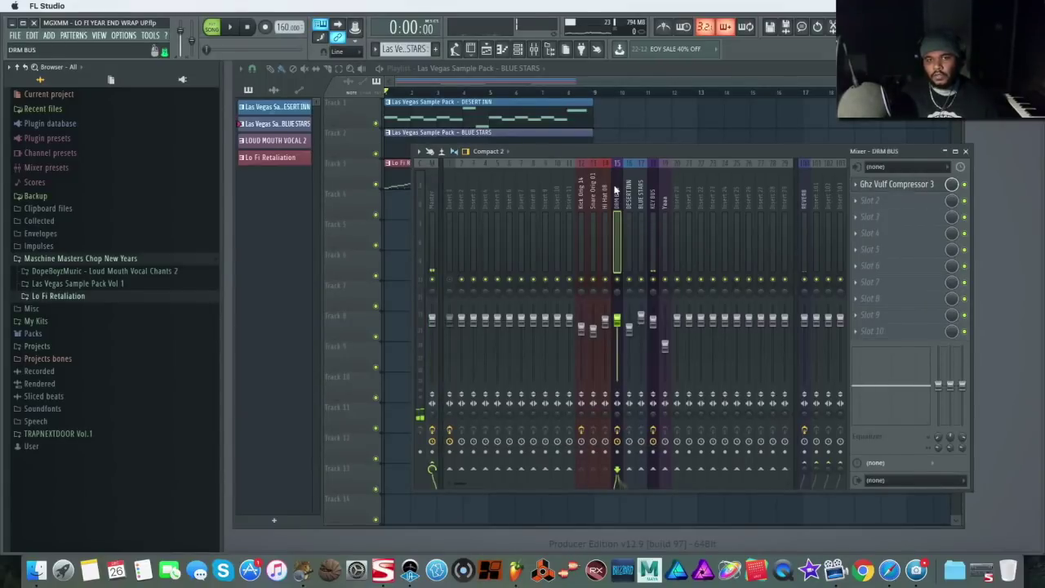
pyautogui.click(658, 187)
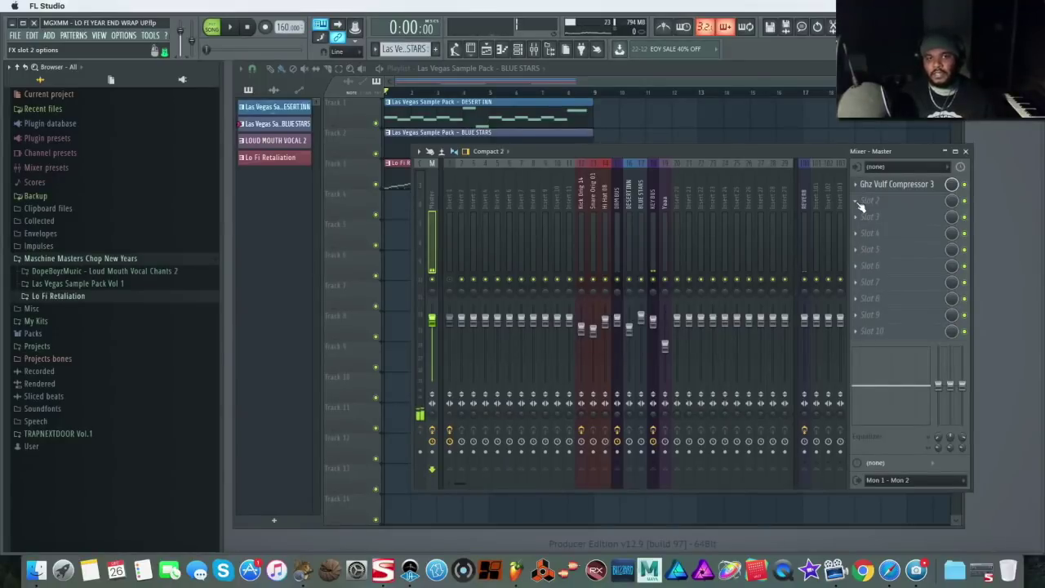
# Load Edison in the Master track's second effect slot and record one pass of the arrangement into it.
pyautogui.hotkey('ctrl', 'e')
pyautogui.click(365, 178)
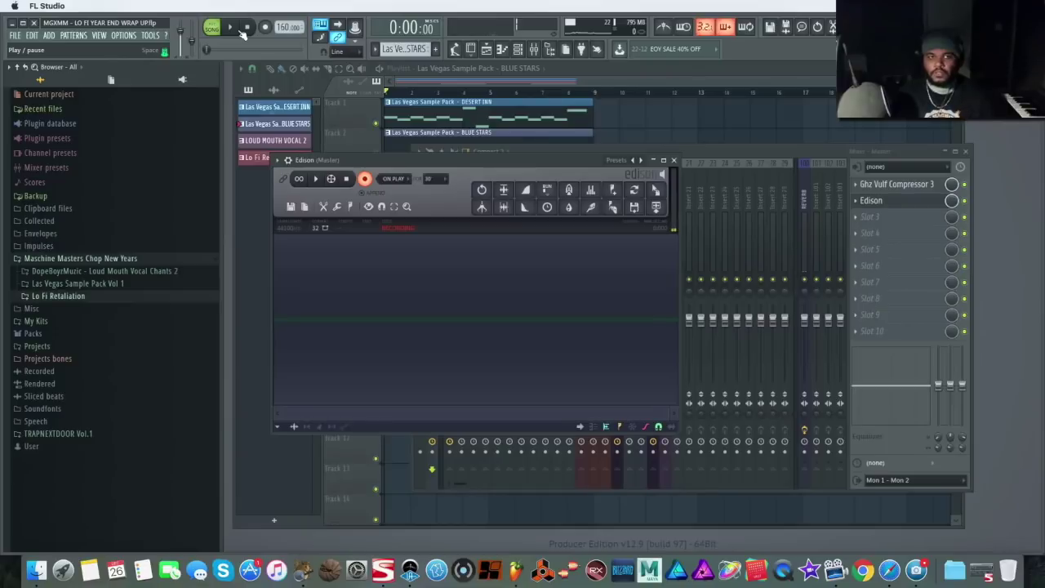
pyautogui.click(238, 29)
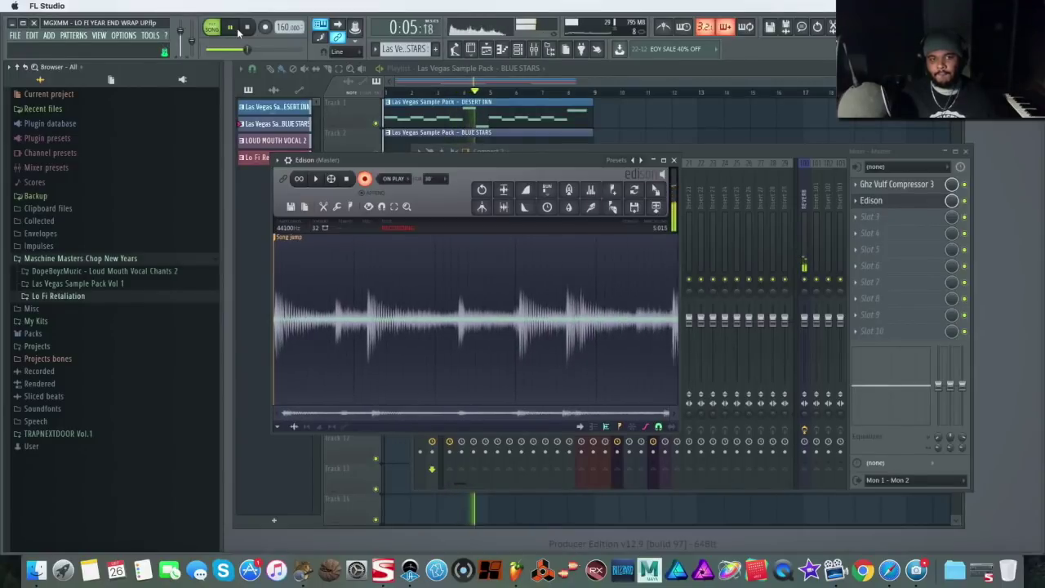
pyautogui.click(247, 27)
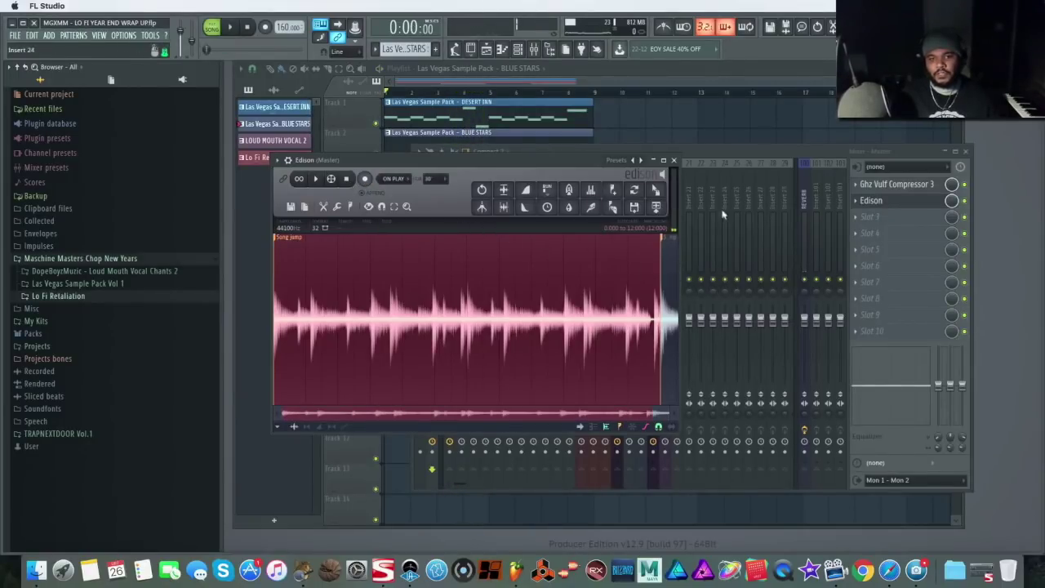
# Bypass the first effect slot on the DRM BUS, KEY BUS and Master tracks.
pyautogui.click(761, 154)
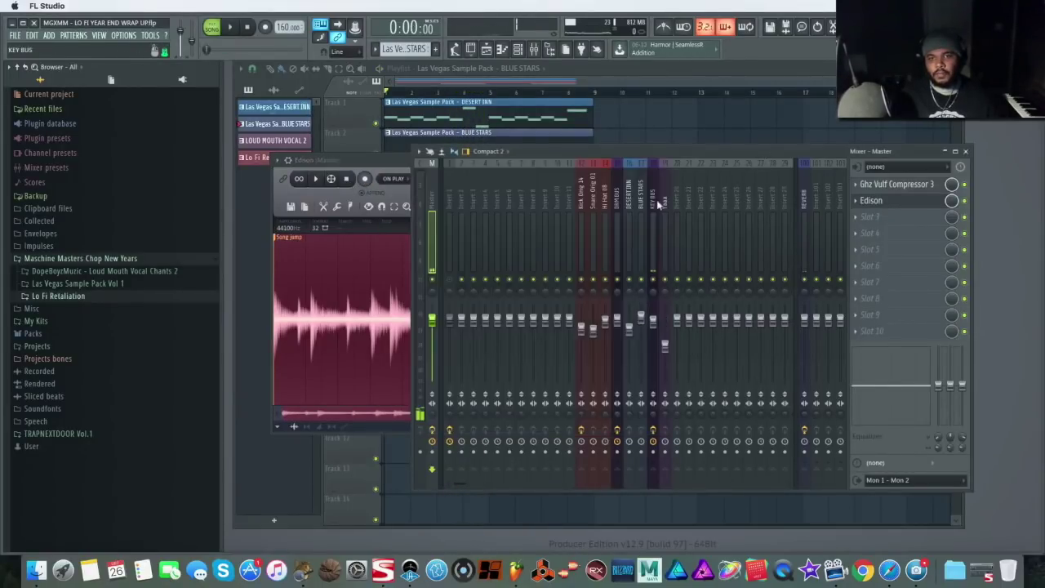
pyautogui.click(616, 237)
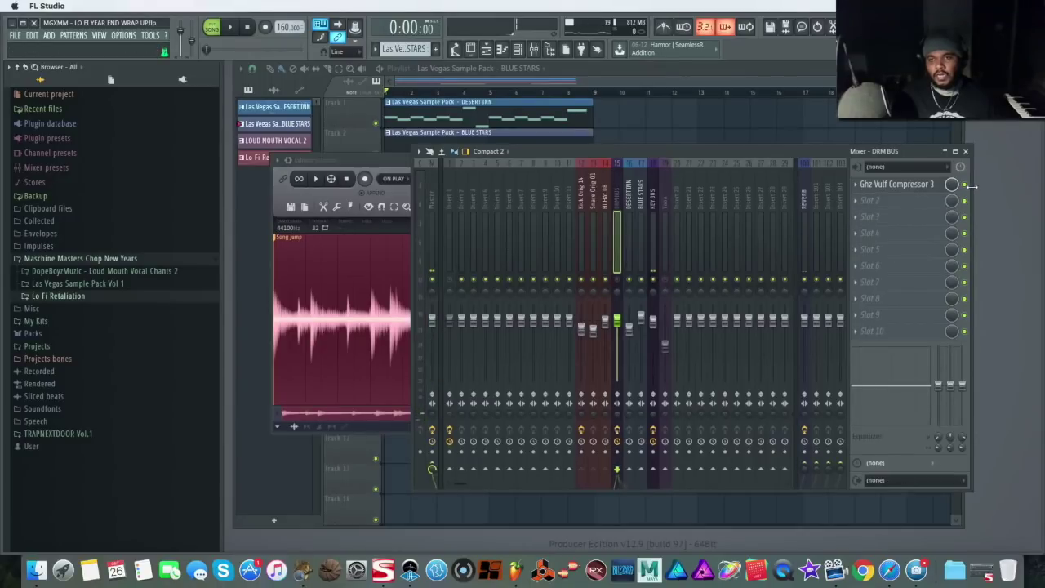
pyautogui.click(652, 194)
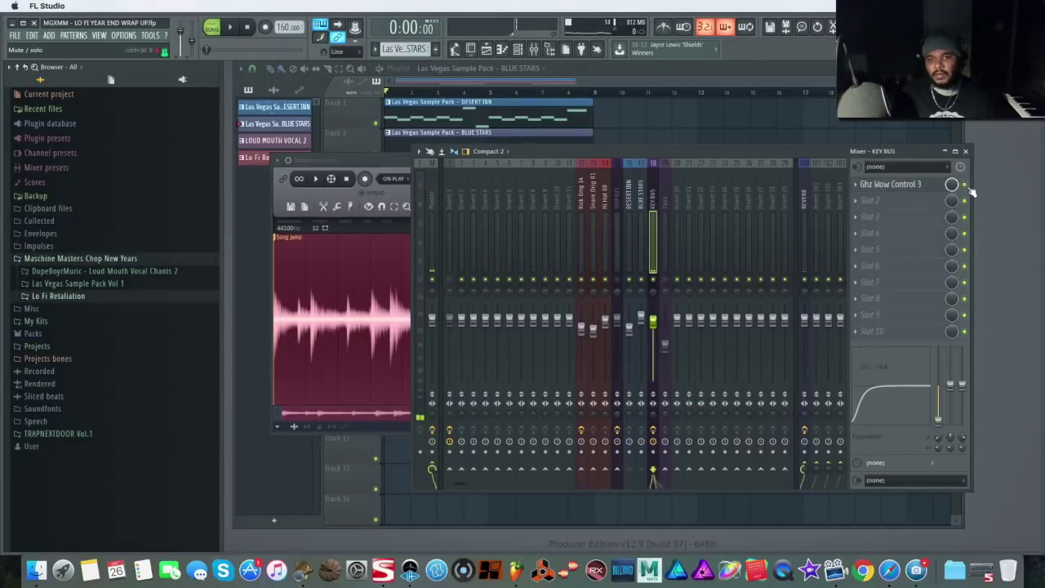
pyautogui.click(432, 237)
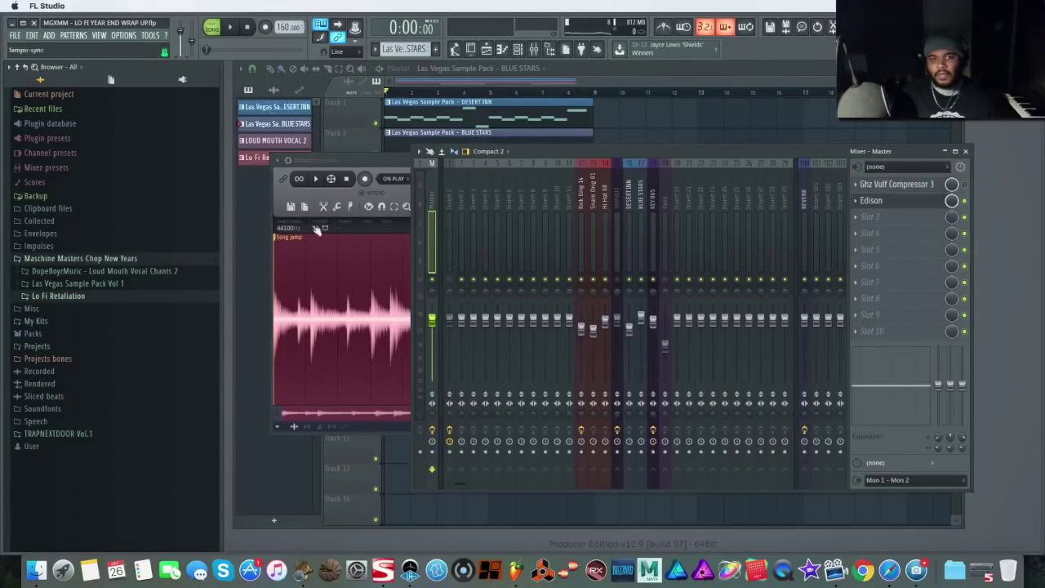
# Play back the recording in Edison and trim it to the selected song region.
pyautogui.click(315, 179)
pyautogui.click(349, 179)
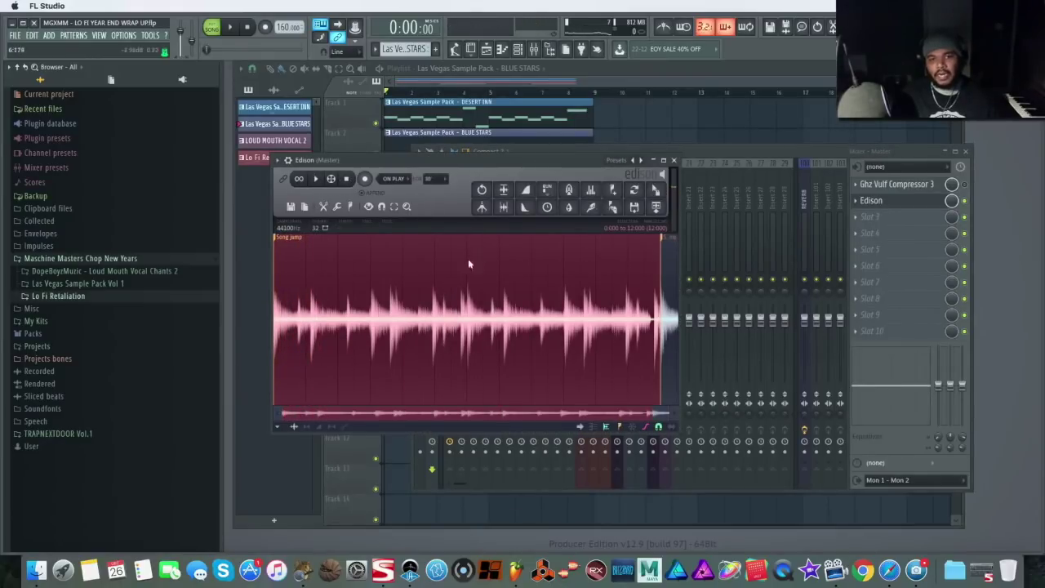
pyautogui.rightClick(428, 275)
pyautogui.moveTo(451, 308)
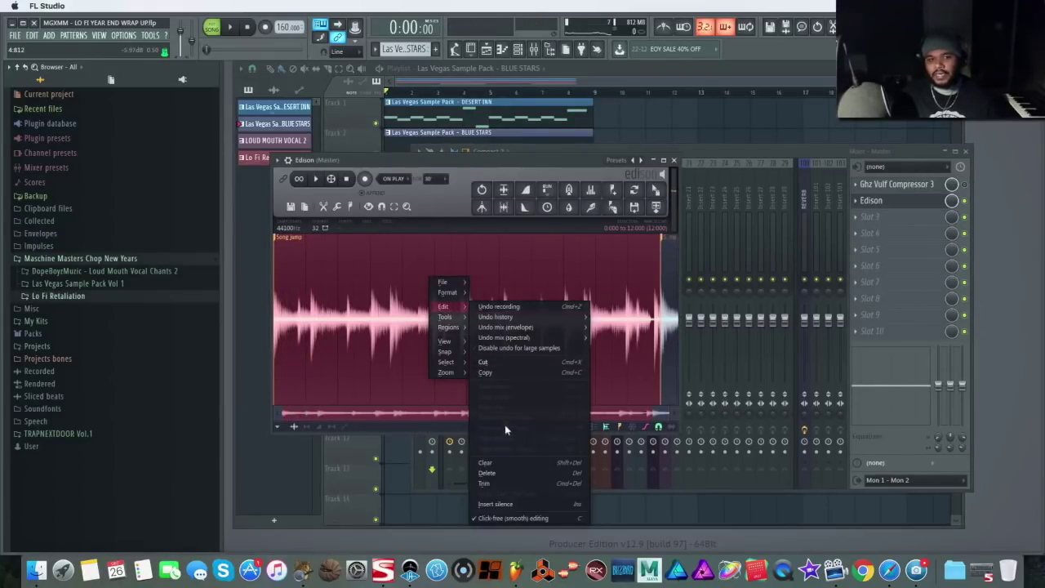
pyautogui.click(326, 302)
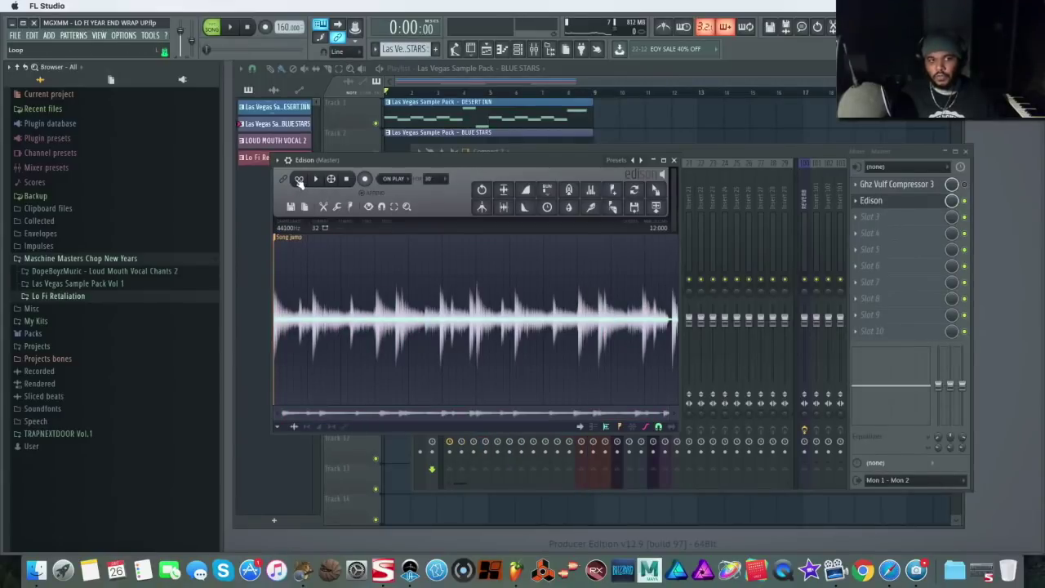
# Resample the Edison recording to 11025 Hz in 16Bit int format and play it back.
pyautogui.click(291, 227)
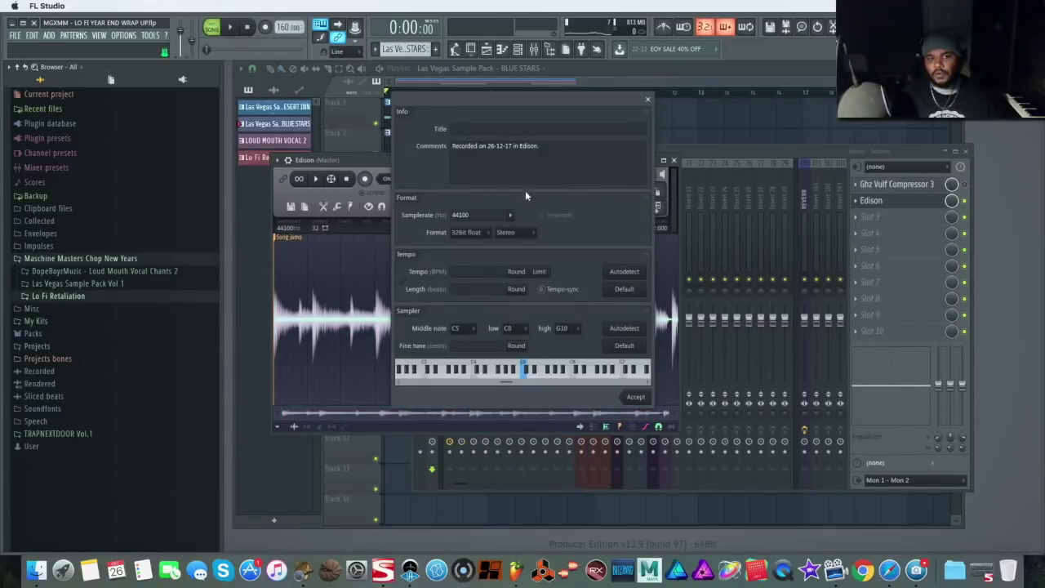
pyautogui.click(511, 217)
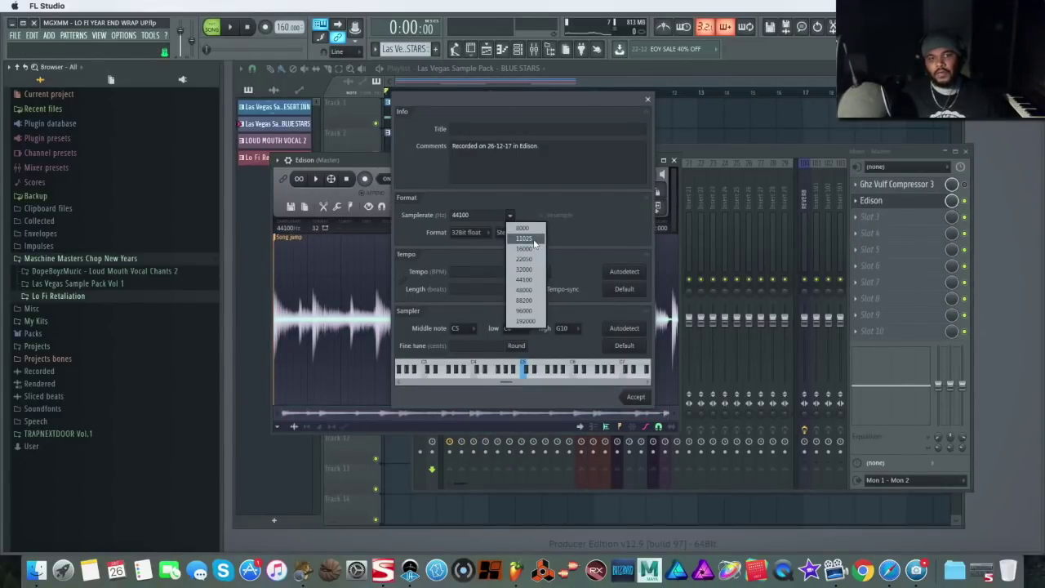
pyautogui.click(534, 242)
pyautogui.click(541, 215)
pyautogui.click(464, 244)
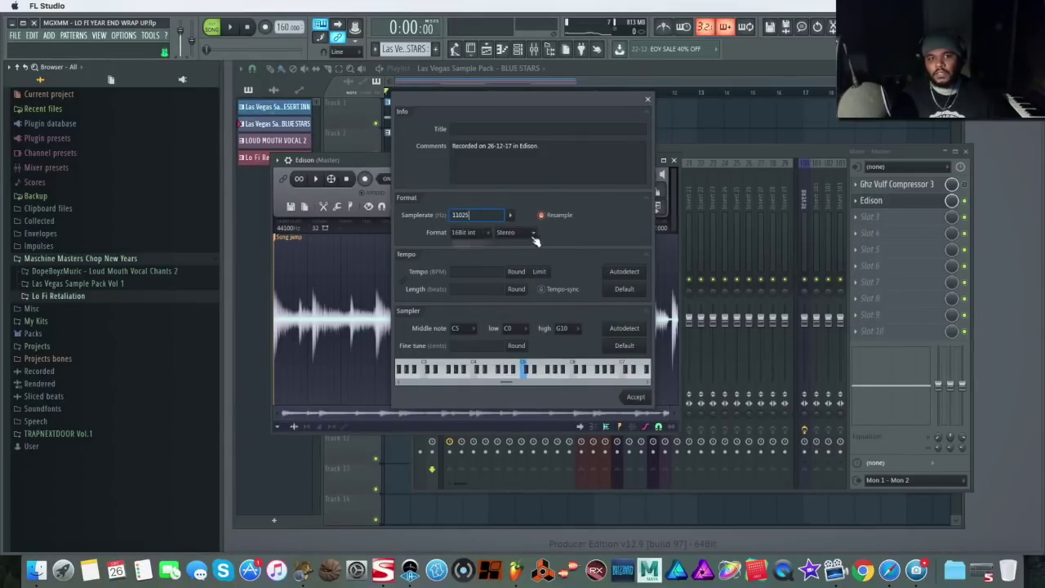
pyautogui.click(521, 252)
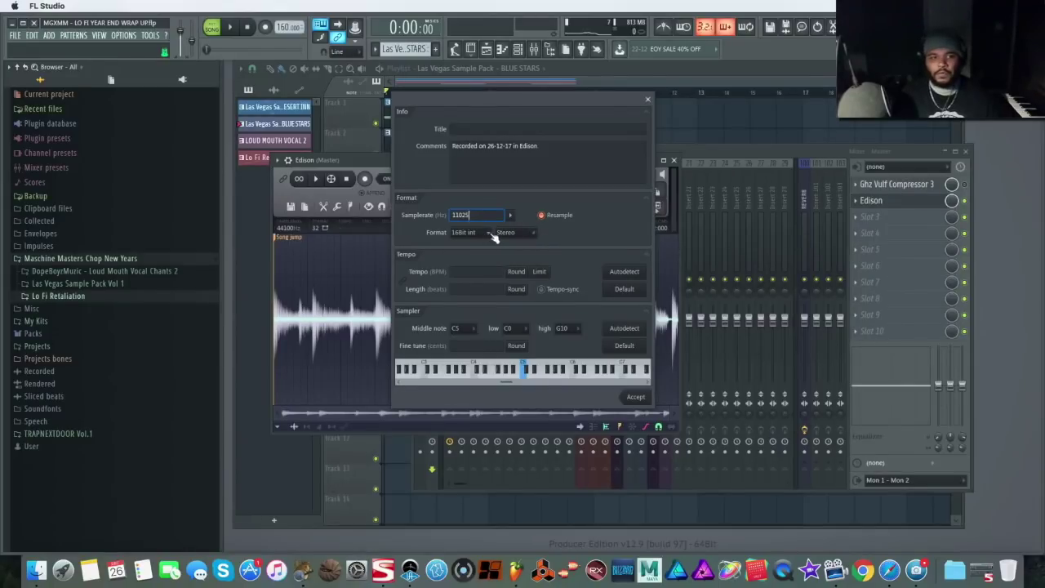
pyautogui.click(637, 397)
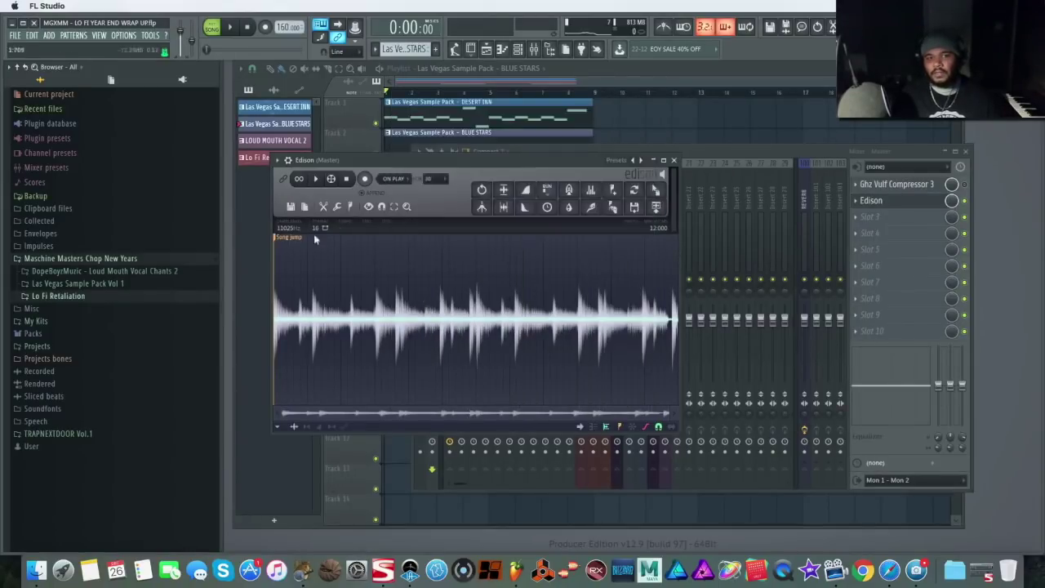
pyautogui.click(317, 180)
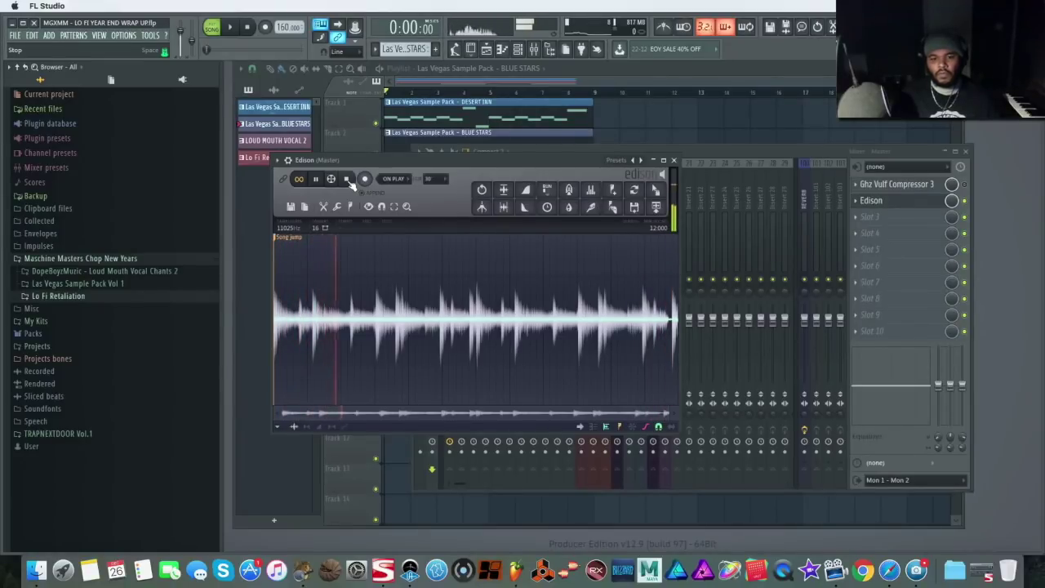
pyautogui.click(347, 180)
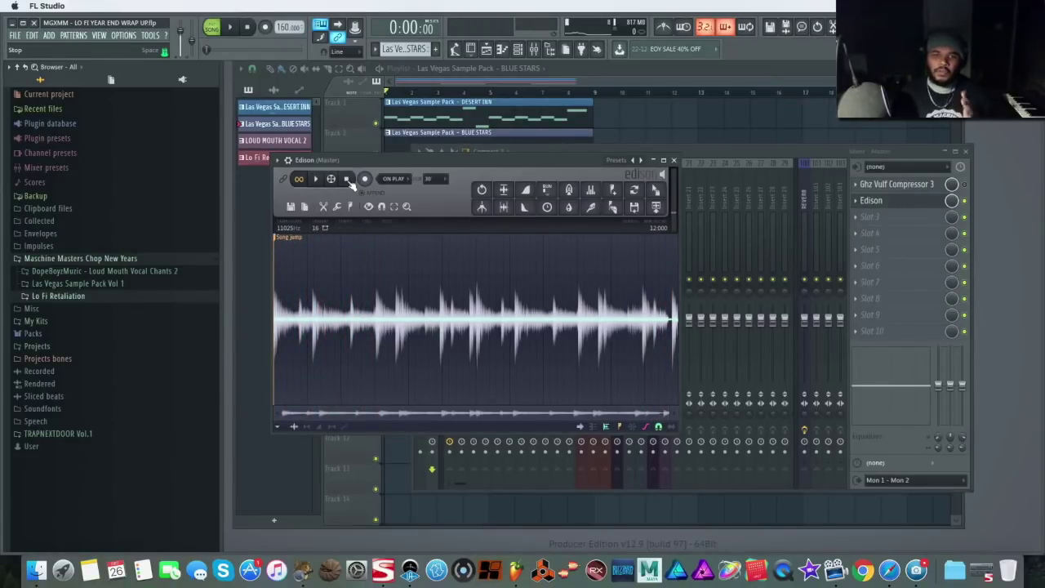
# Set the Edison recording's sample rate to 32000 Hz and listen to the result.
pyautogui.click(283, 229)
pyautogui.click(510, 215)
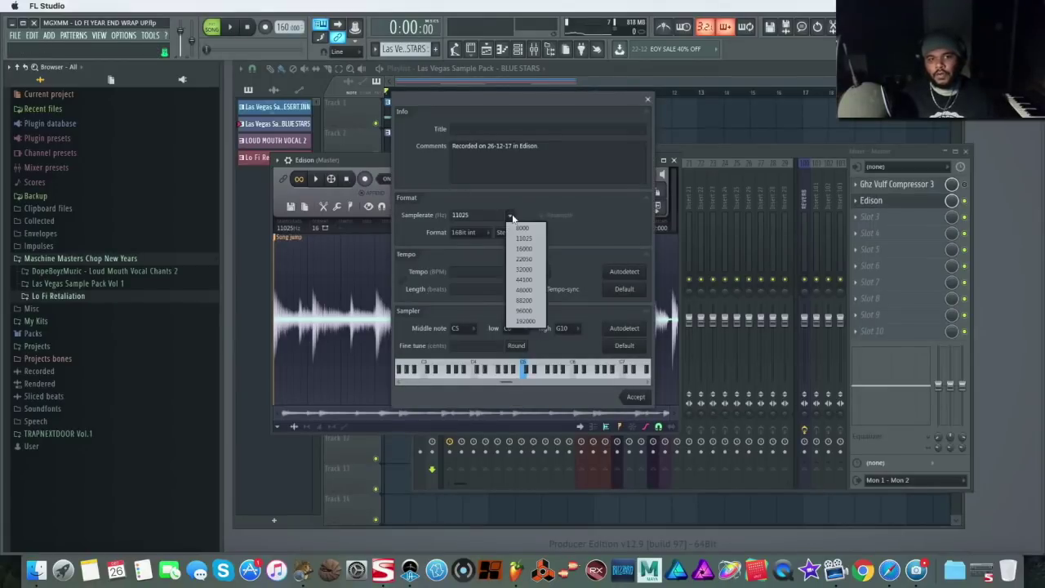
pyautogui.click(524, 270)
pyautogui.press('Return')
pyautogui.click(318, 180)
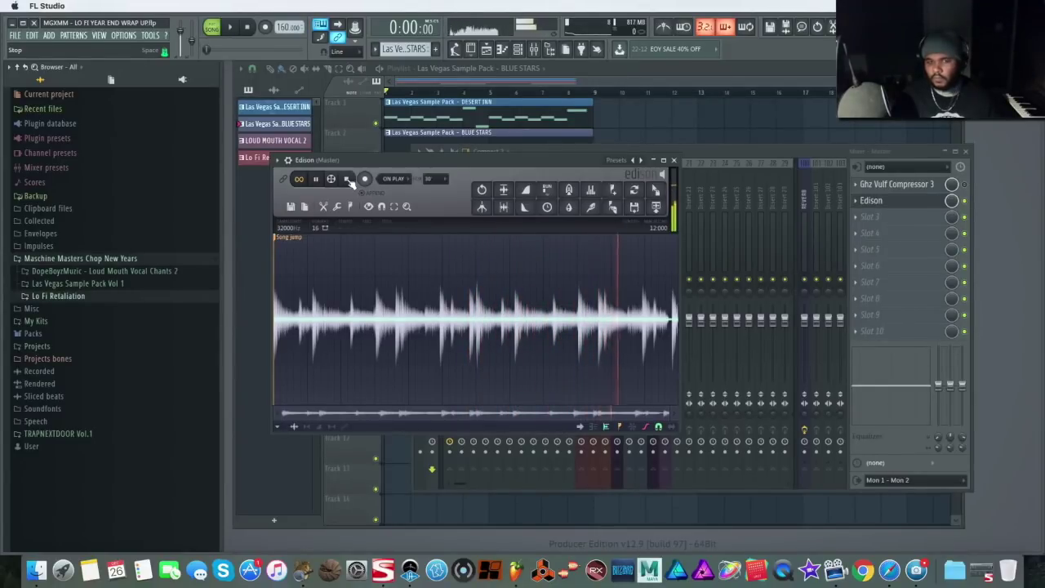
pyautogui.click(347, 179)
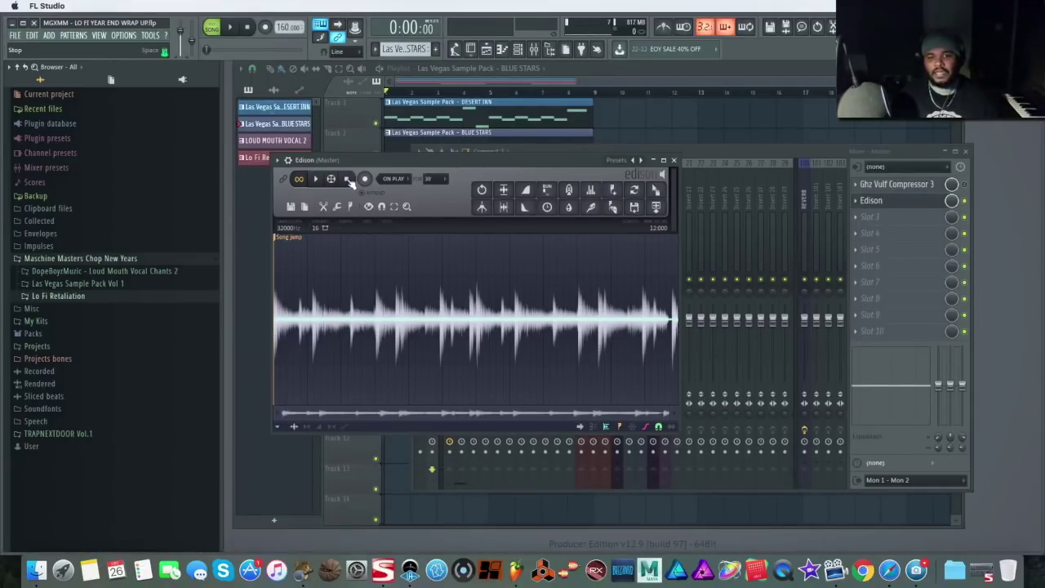
pyautogui.click(348, 180)
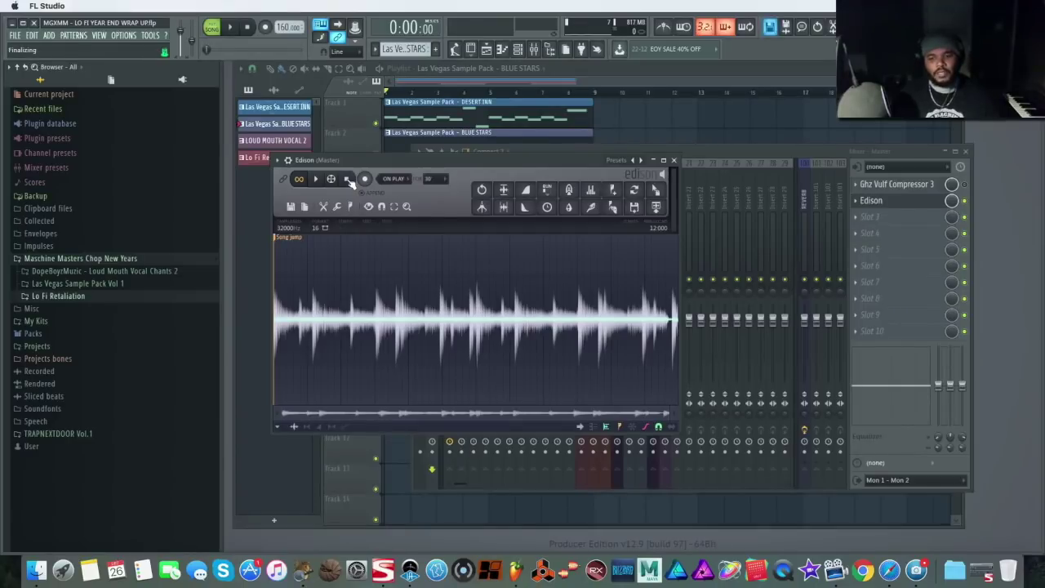